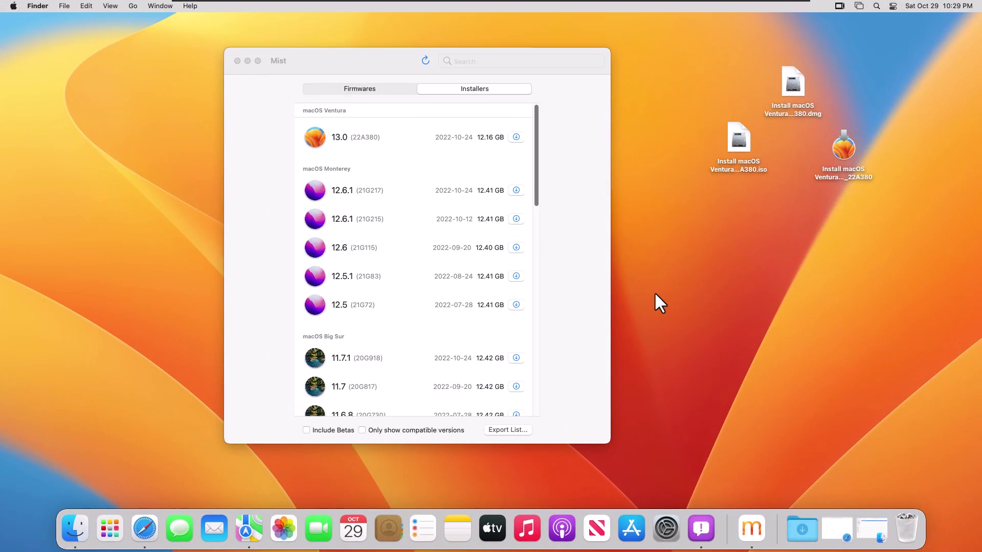
Select the Ventura ISO, installer app and DMG icons on the desktop in turn.
left_click(737, 147)
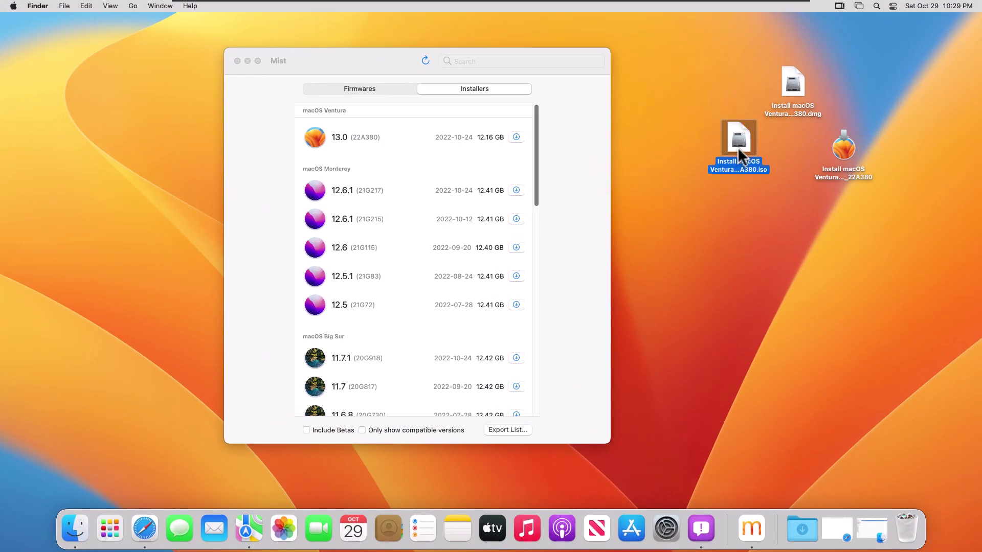
left_click(844, 158)
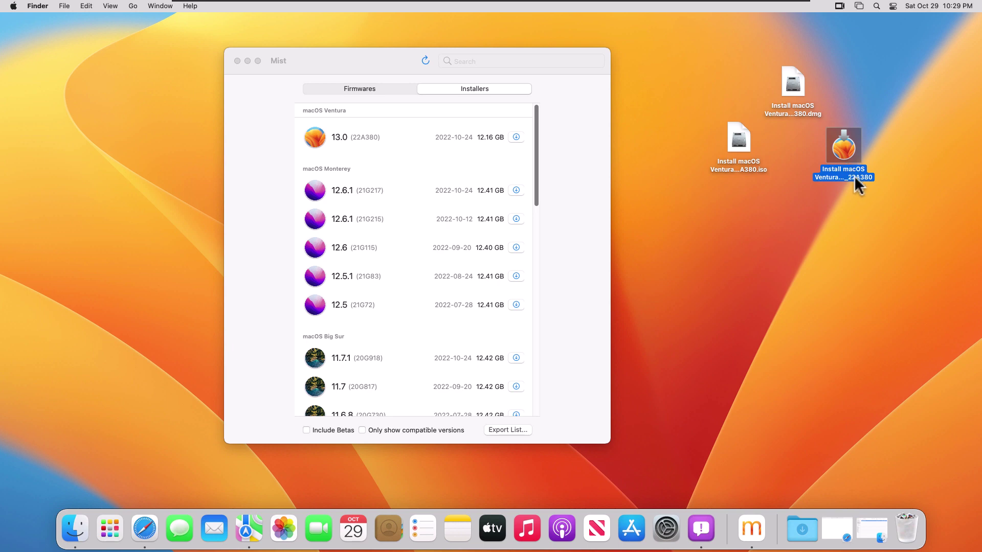
left_click(797, 110)
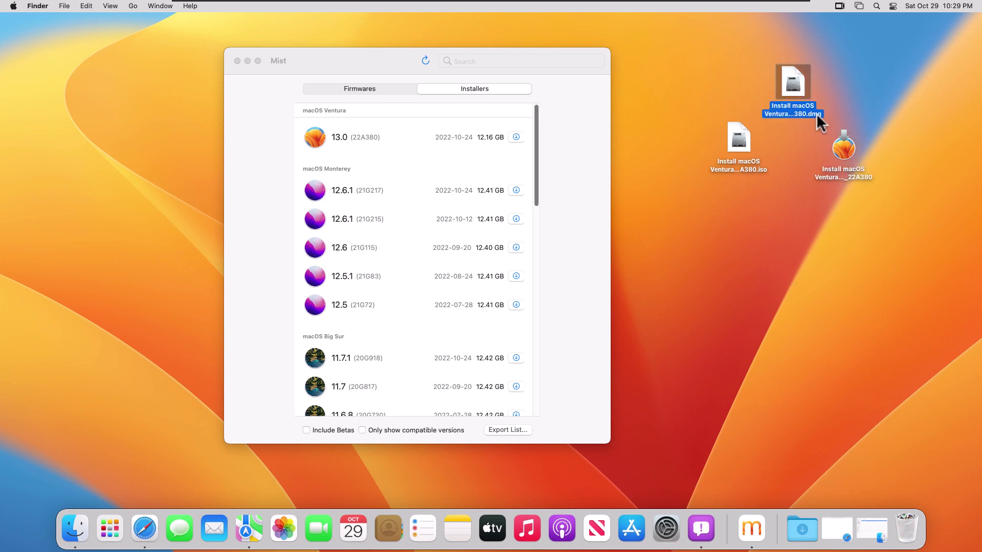
left_click(753, 168)
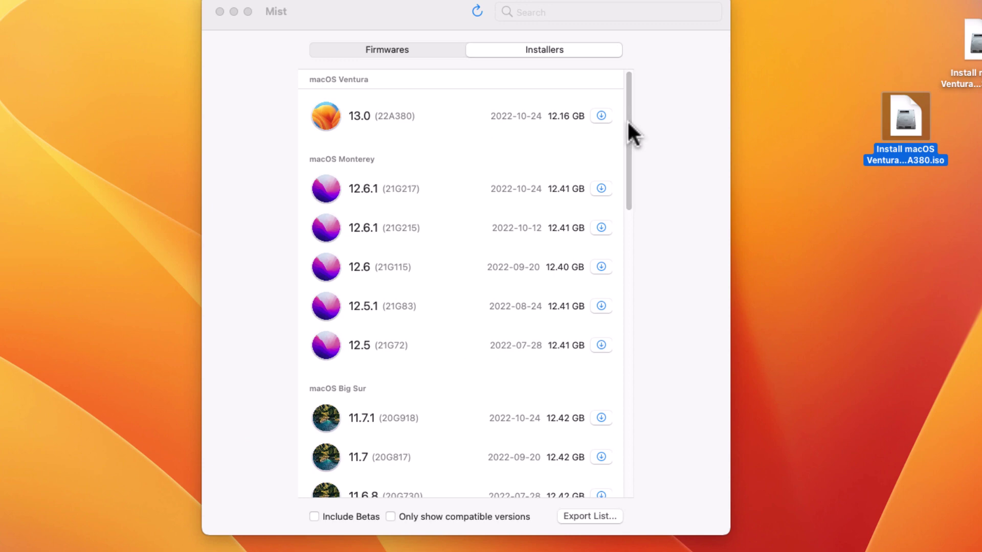
left_click_drag(627, 119, 634, 99)
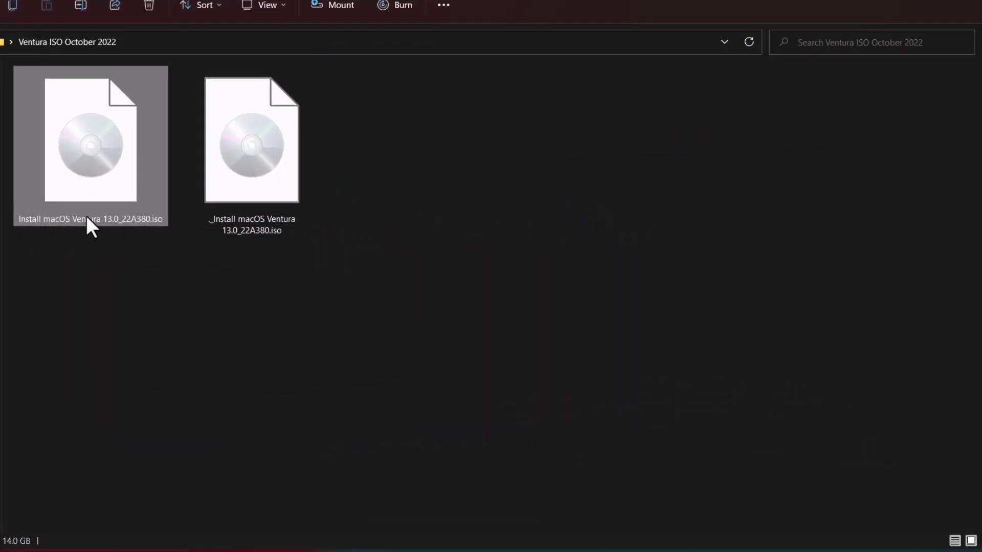
Cancel a rename of the Ventura ISO, then view its properties and close them.
left_click(86, 216)
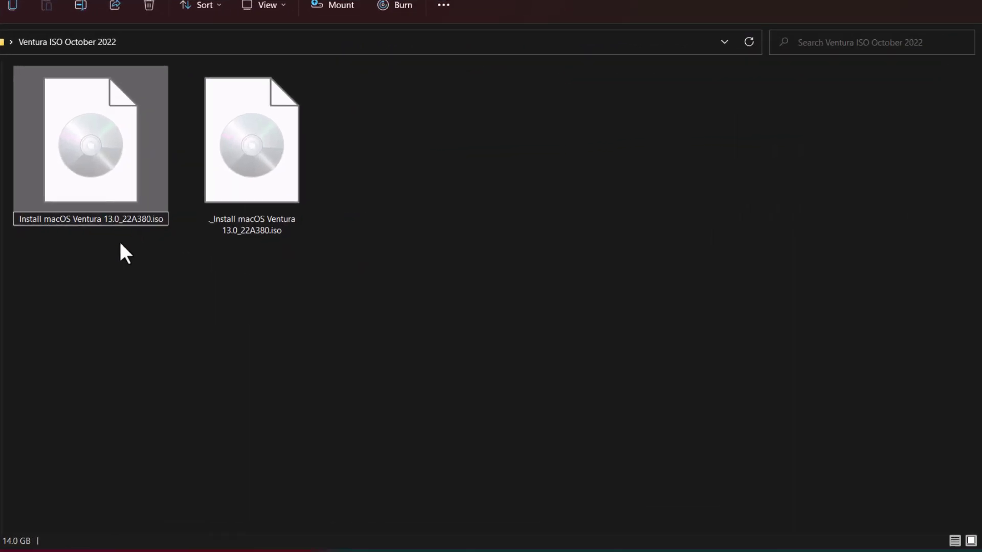
left_click(120, 238)
right_click(116, 198)
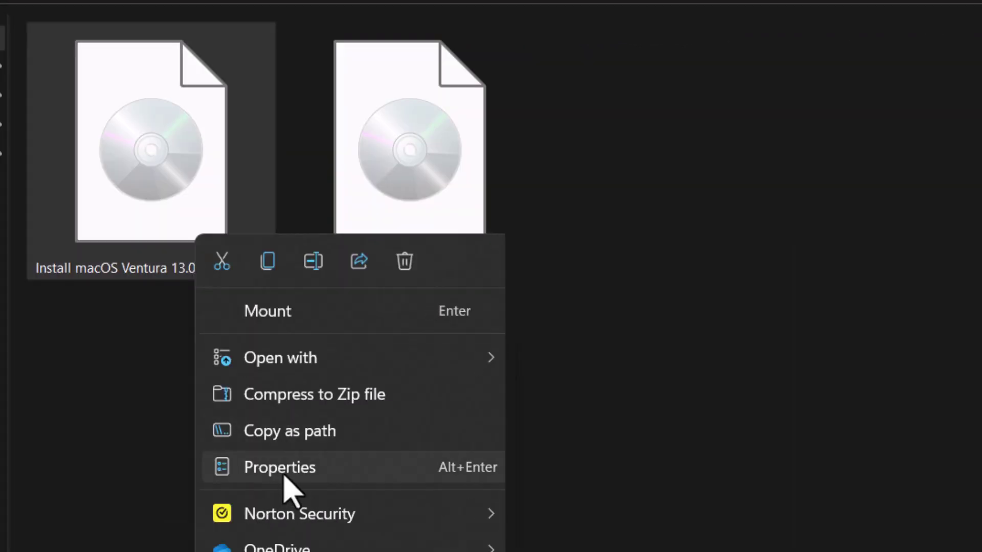
left_click(284, 473)
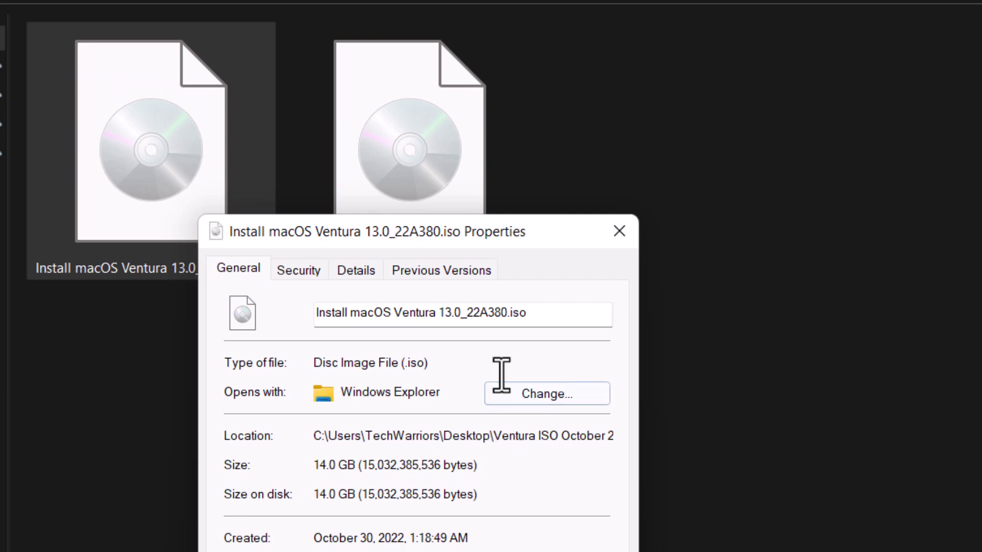
left_click_drag(480, 226, 906, 200)
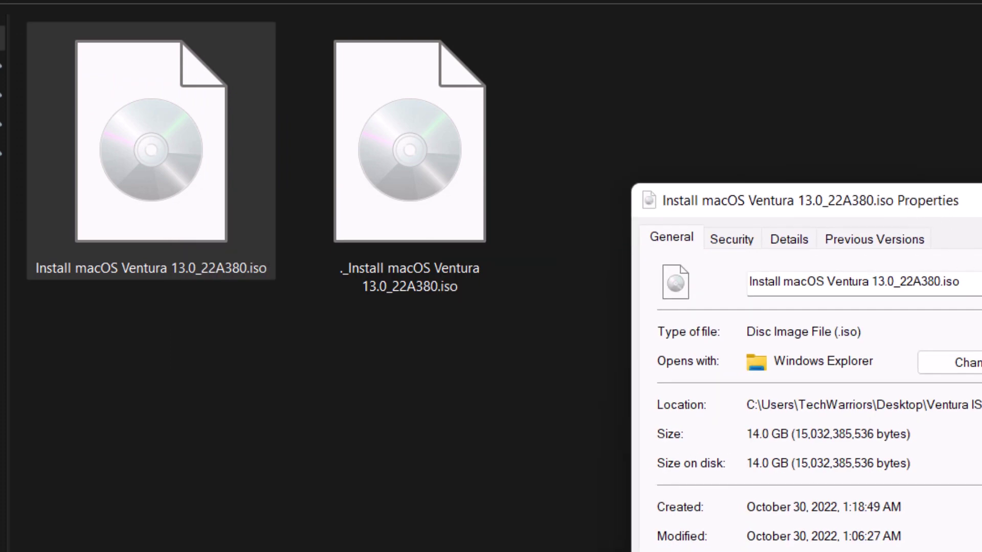
key("Escape")
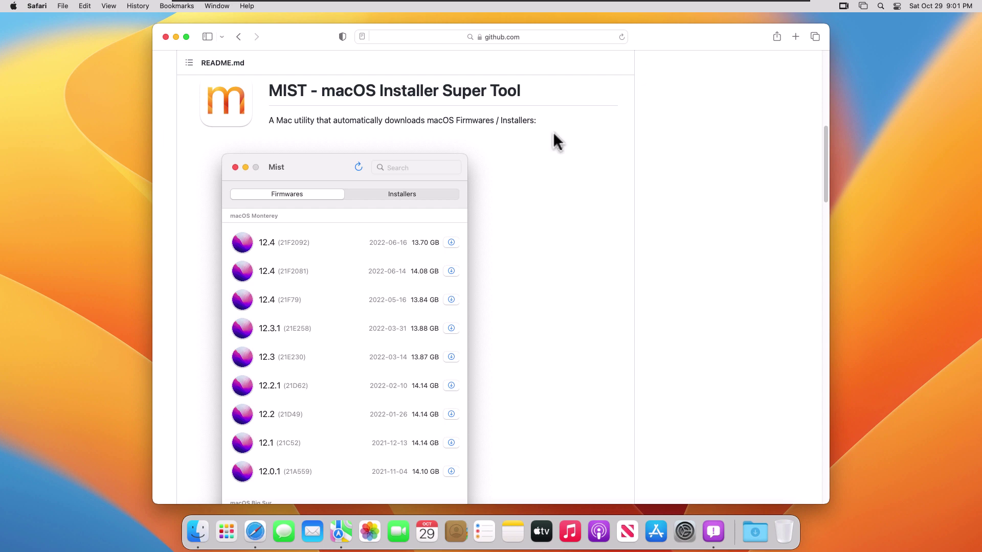
Download Mist.0.2.pkg from the Releases page, allowing github.com, then return to the README.
scroll(567, 131, "up", 8)
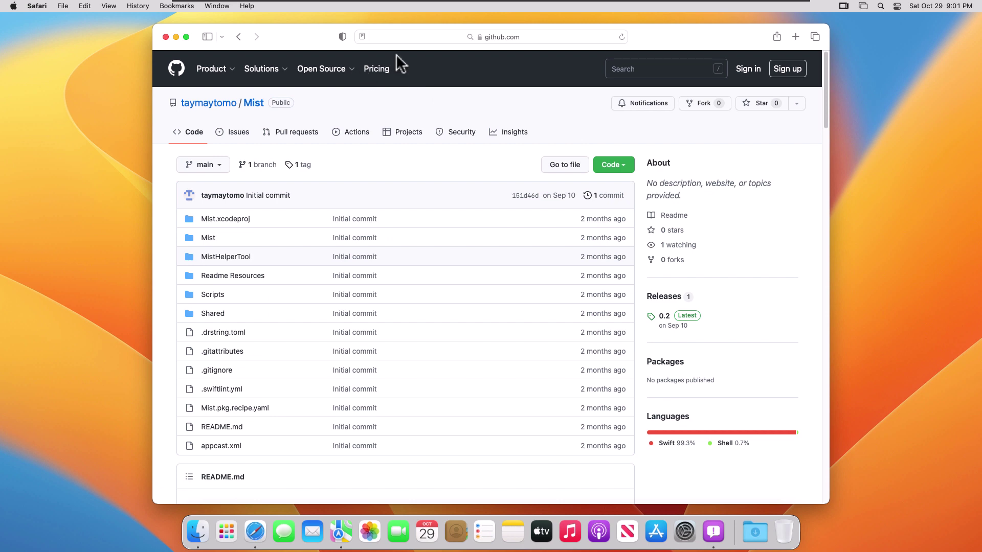
scroll(355, 114, "down", 5)
scroll(517, 223, "down", 15)
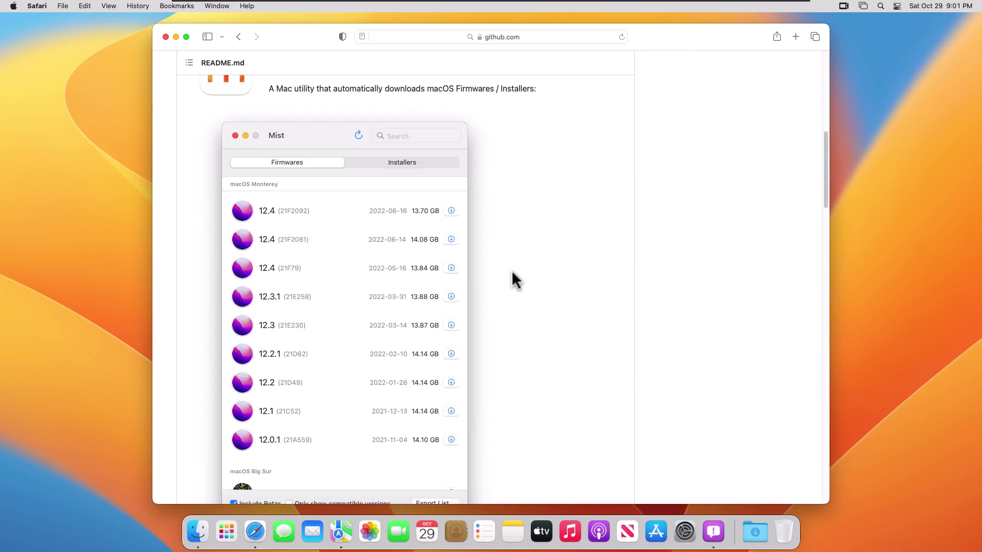
scroll(512, 272, "down", 20)
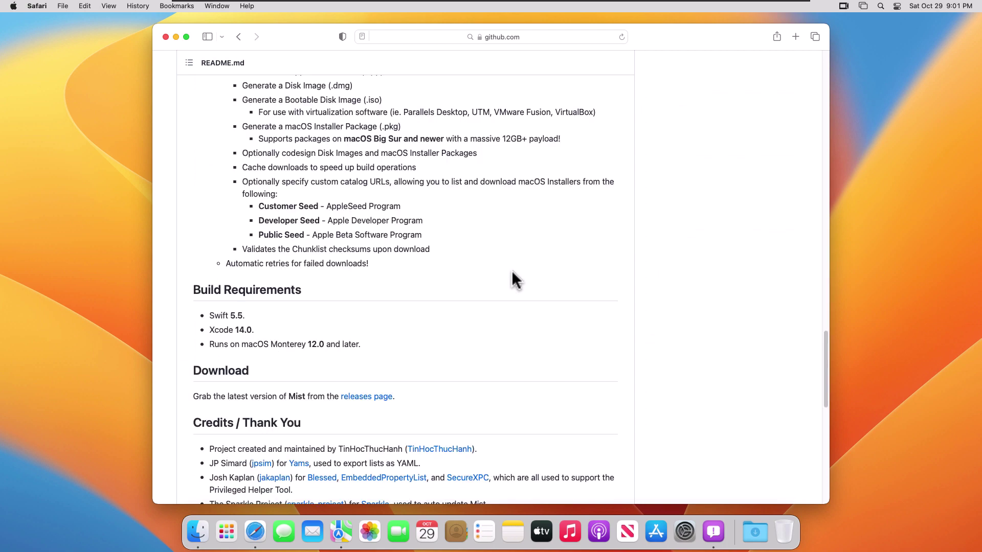
scroll(512, 272, "up", 5)
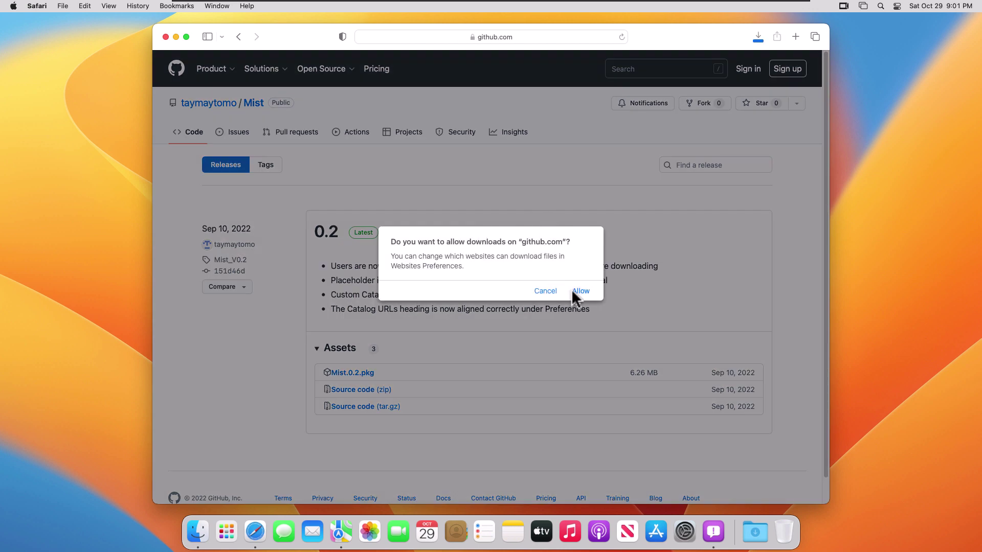
left_click(580, 290)
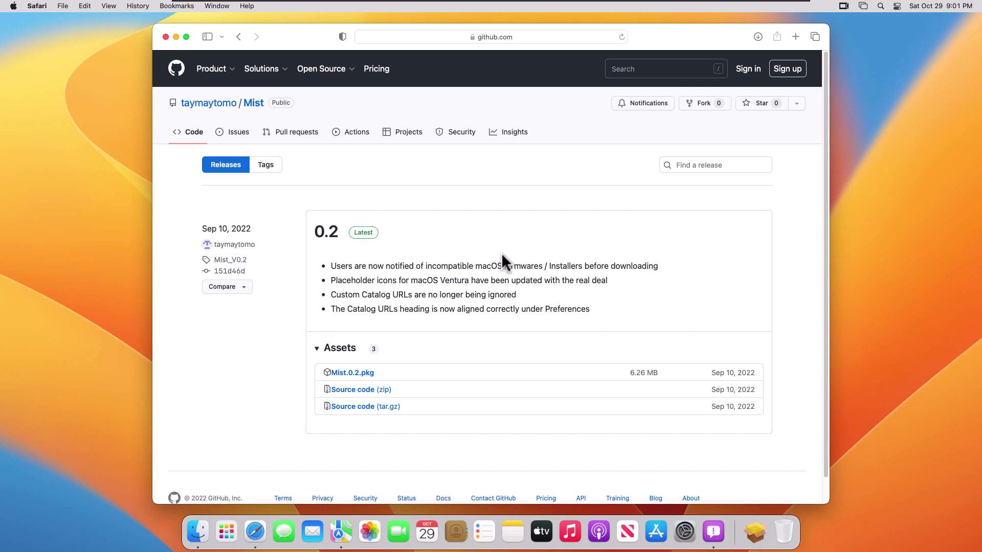
left_click(237, 37)
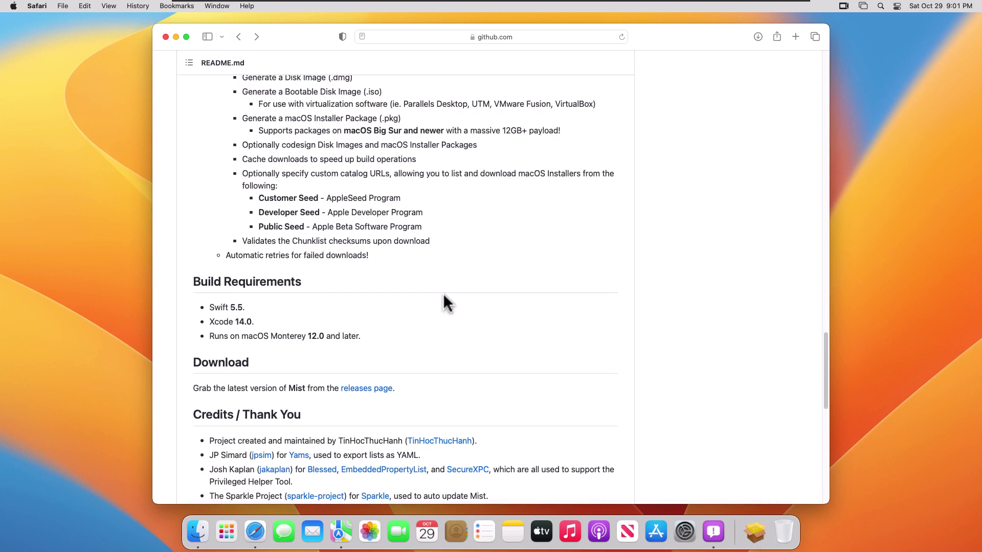
scroll(443, 295, "up", 6)
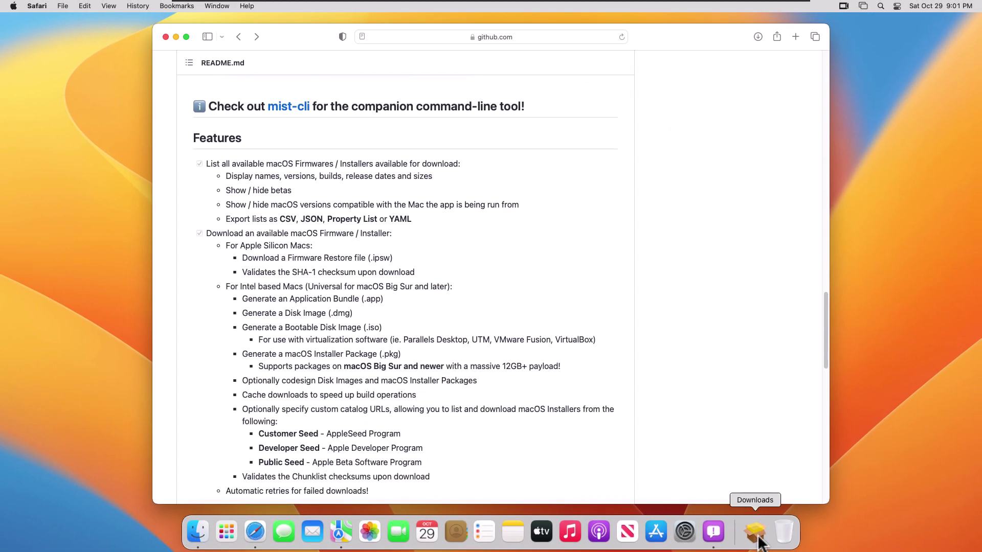
Install Mist 0.2 from Mist.0.2.pkg on MacOs13 with the admin password, then trash the package.
left_click(758, 537)
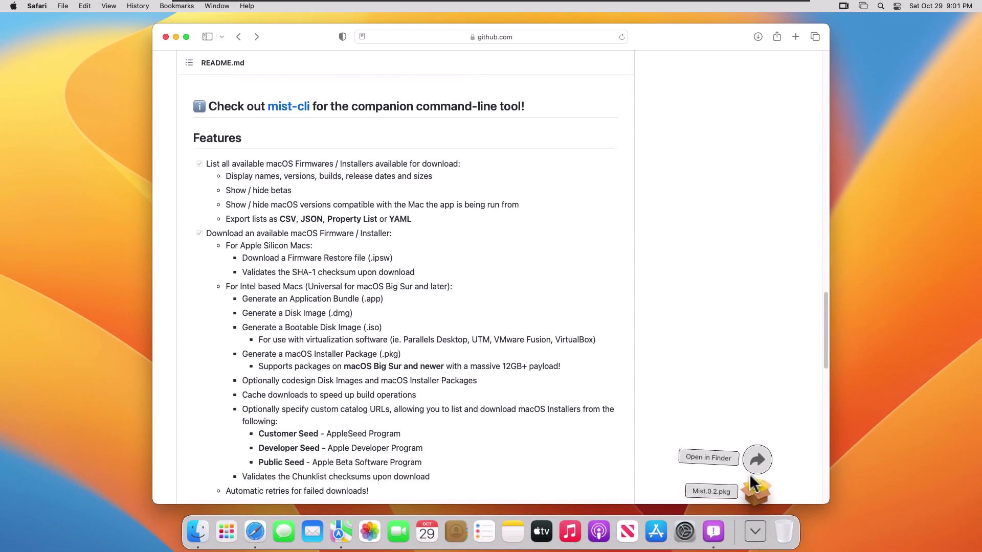
left_click(756, 494)
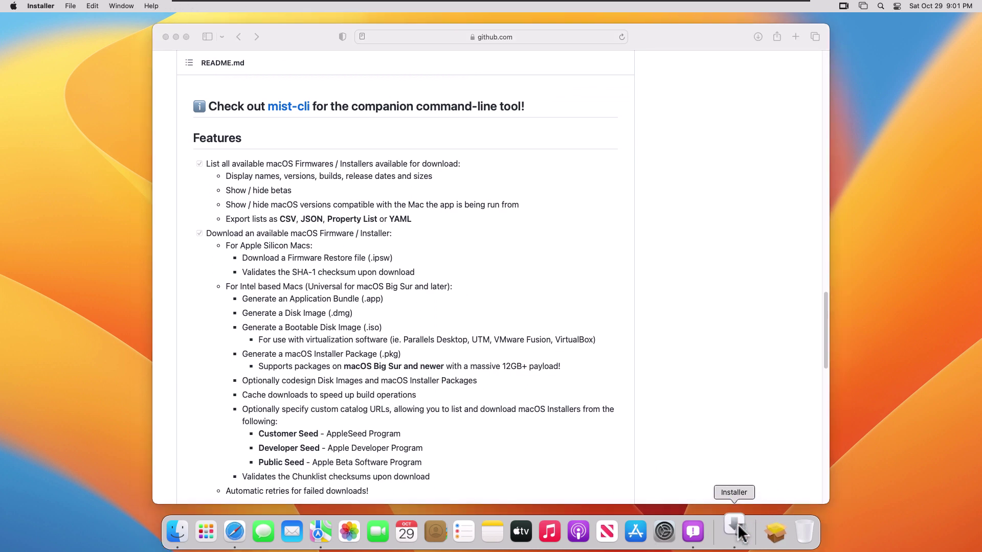
left_click(619, 339)
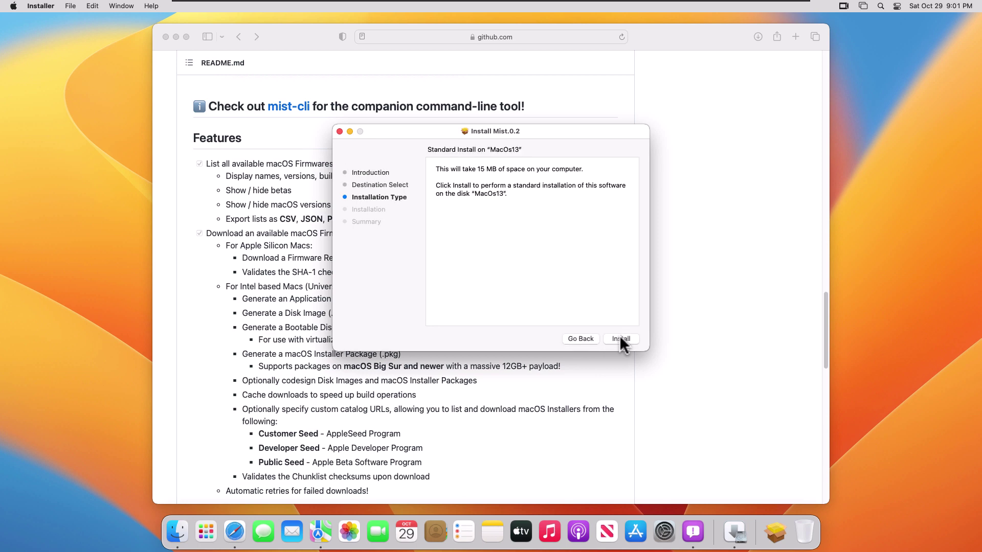
left_click(619, 339)
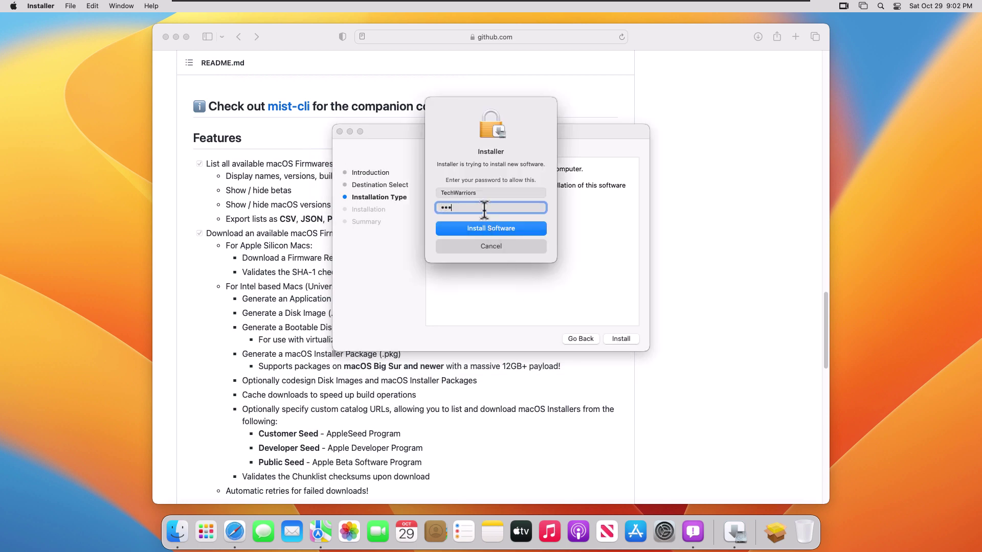
key("Return")
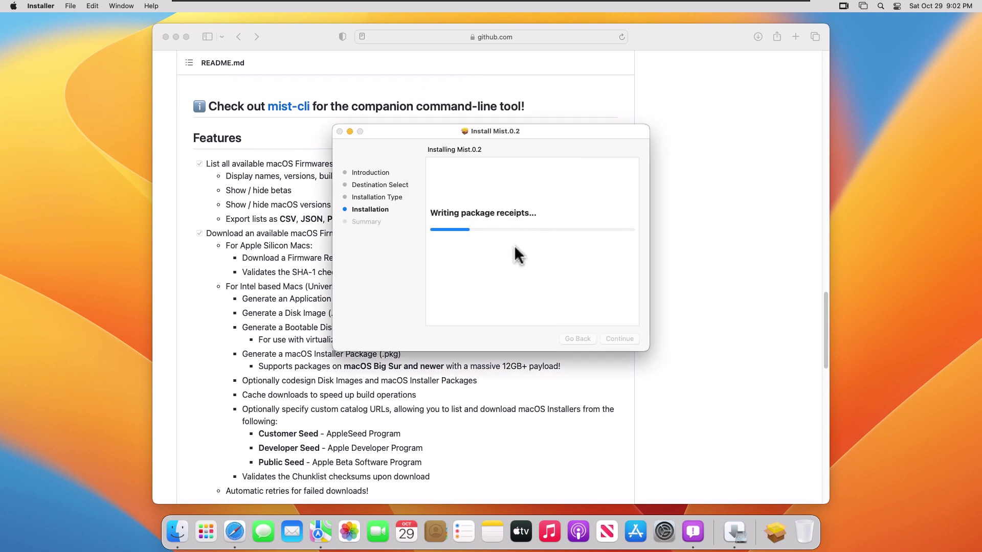
left_click(621, 339)
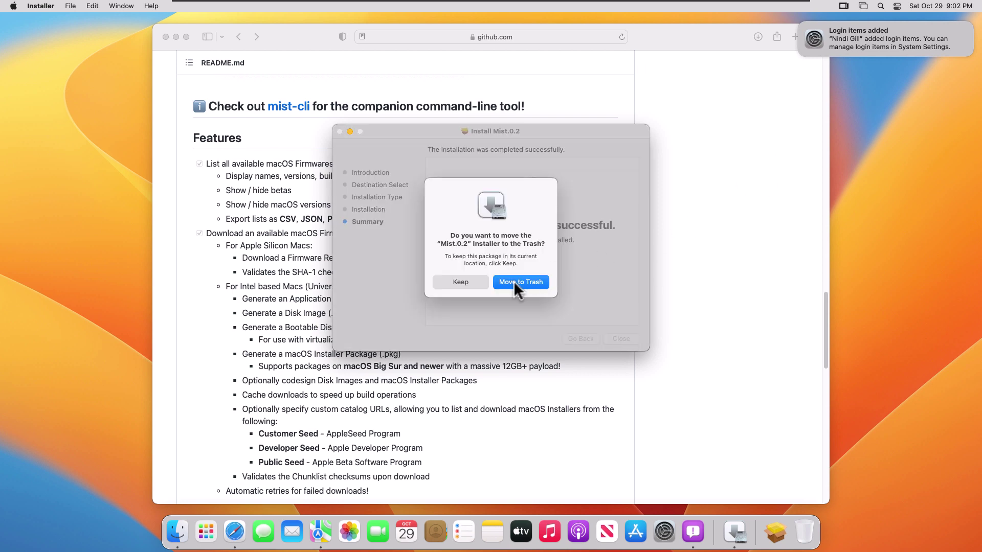
left_click(513, 281)
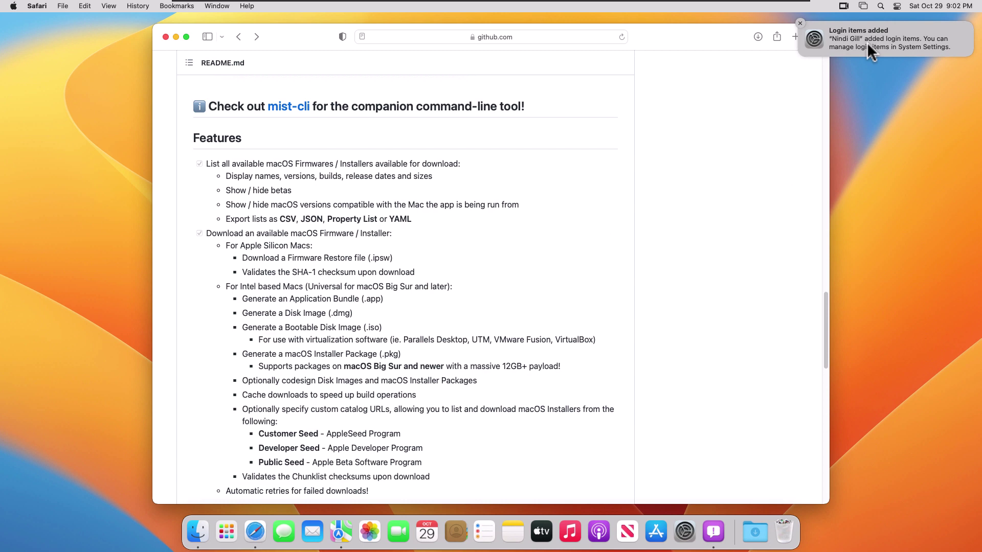
Launch Mist from Launchpad and browse its firmware list from Ventura 13.0 down to Monterey 12.3.
left_click(226, 532)
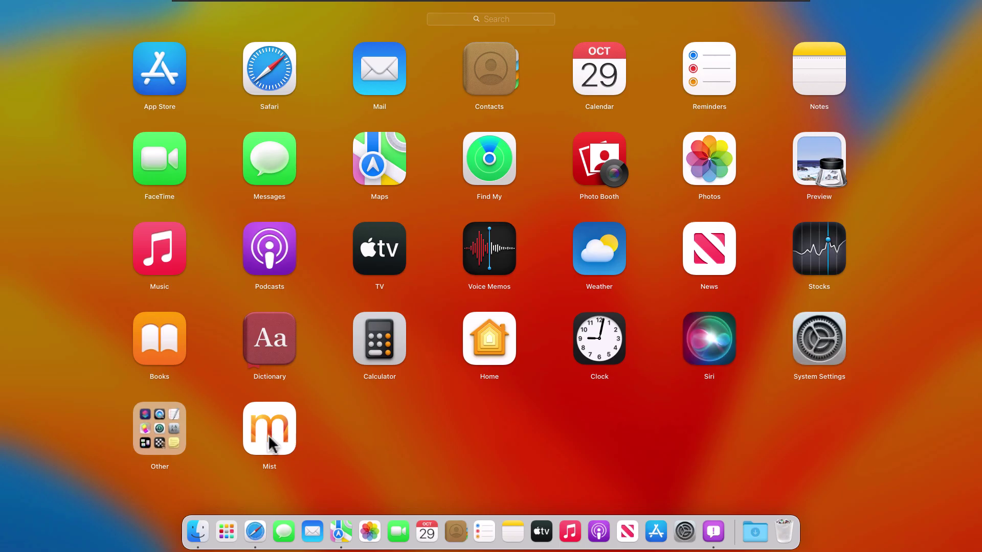
left_click(276, 440)
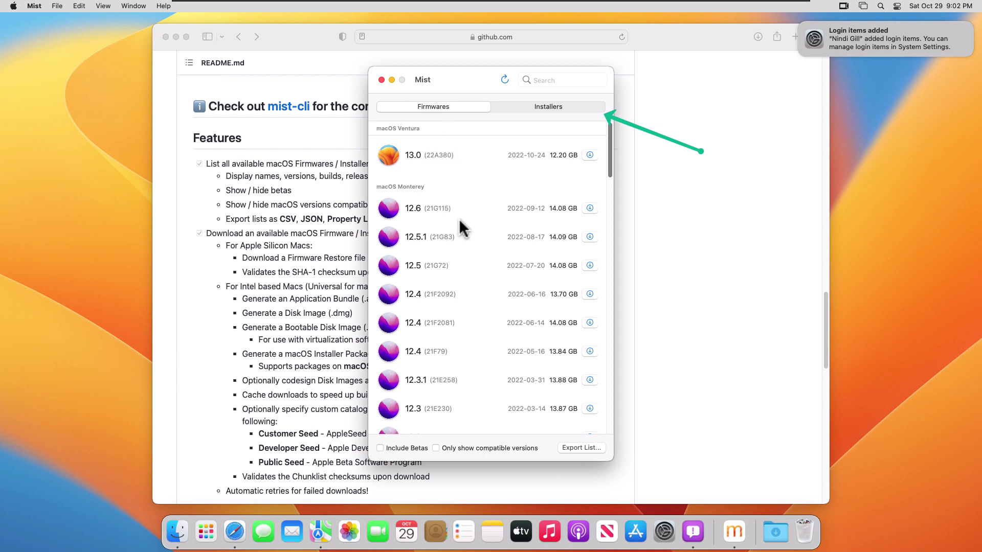
scroll(504, 284, "down", 5)
scroll(503, 282, "down", 5)
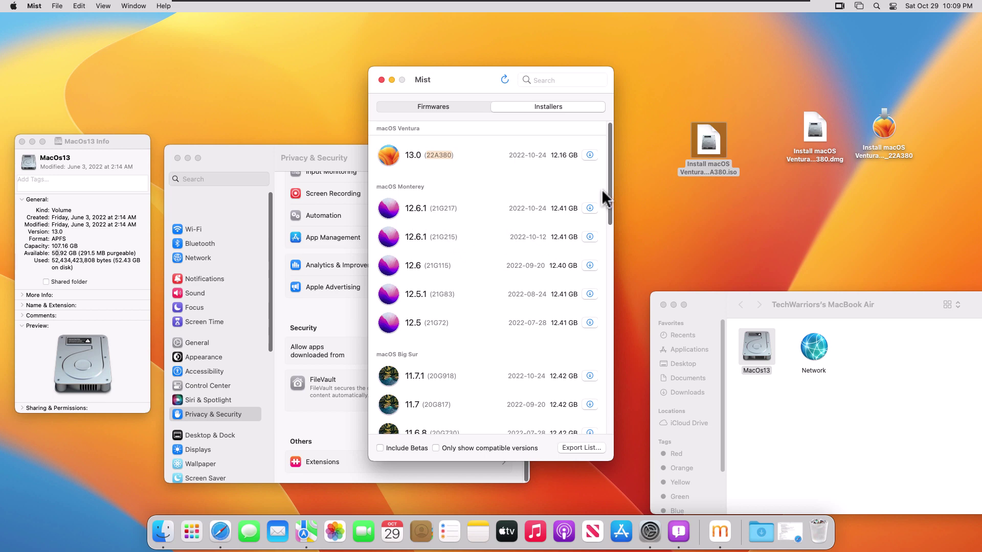
left_click_drag(609, 190, 600, 339)
scroll(615, 229, "down", 3)
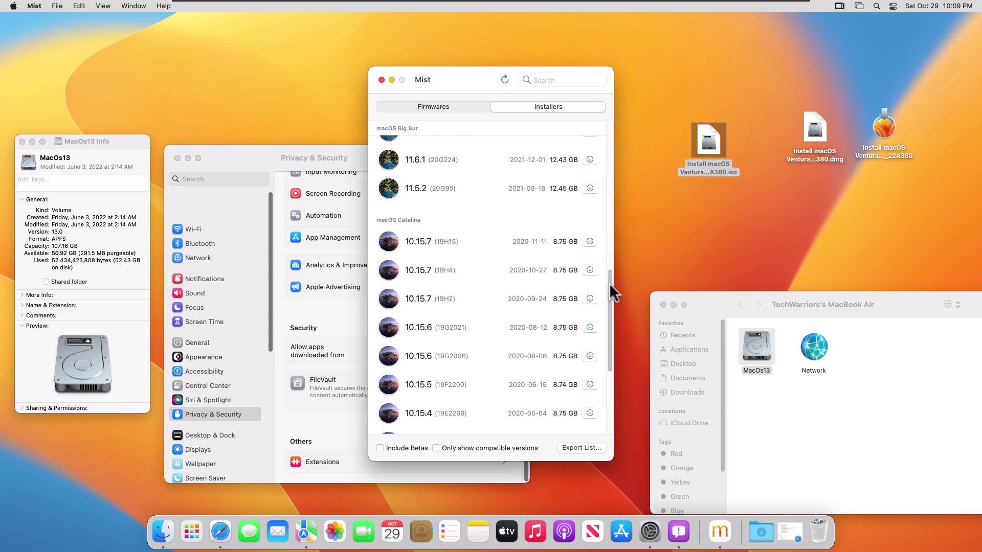
left_click_drag(612, 289, 611, 358)
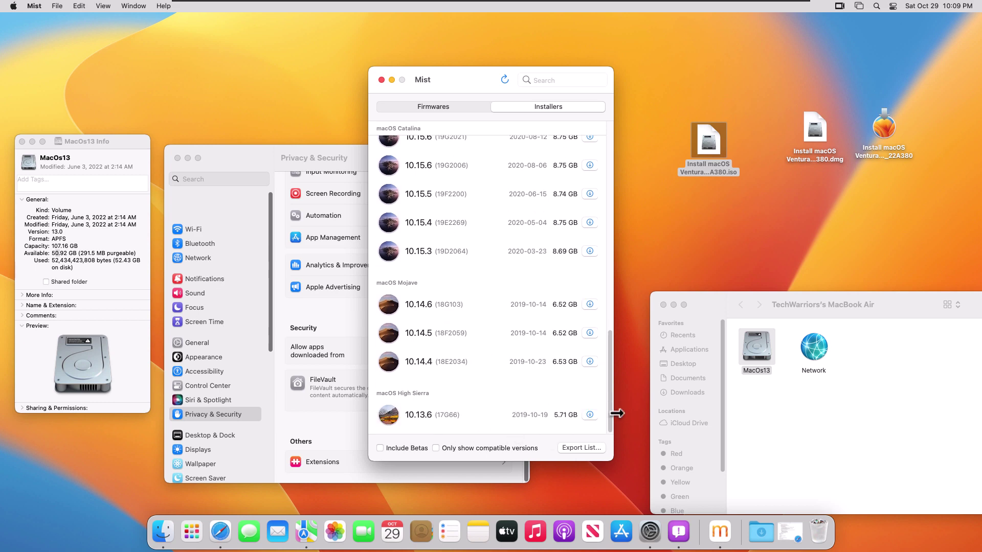
left_click_drag(612, 368, 614, 171)
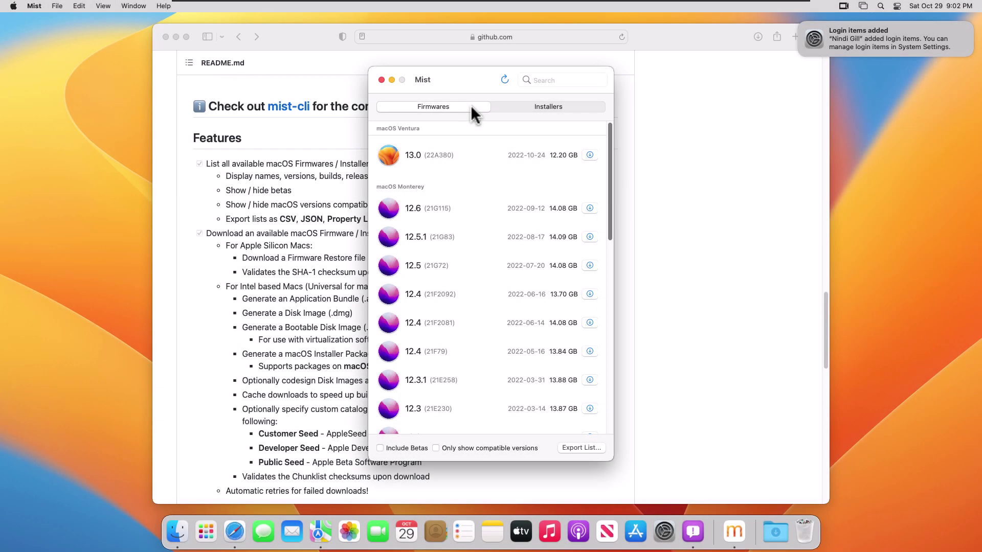
Download the Ventura 13.0 installer, adding Disk Image and ISO exports, saved to the Desktop.
left_click(562, 107)
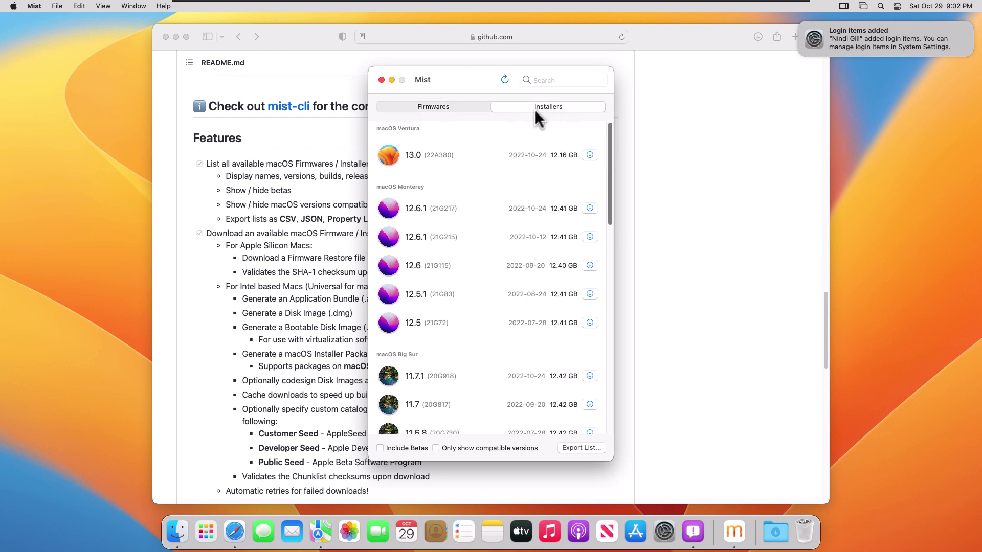
double_click(441, 157)
left_click(591, 156)
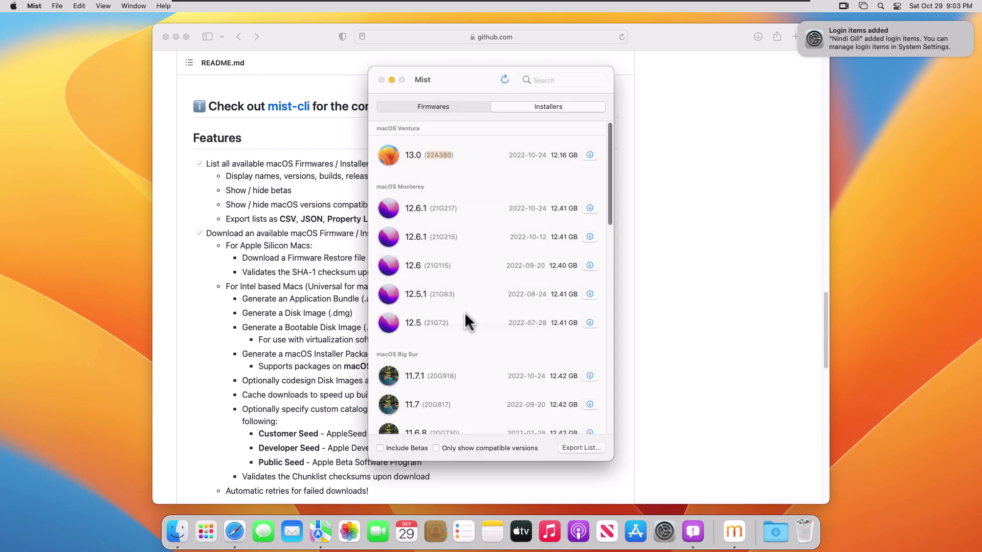
key("super+e")
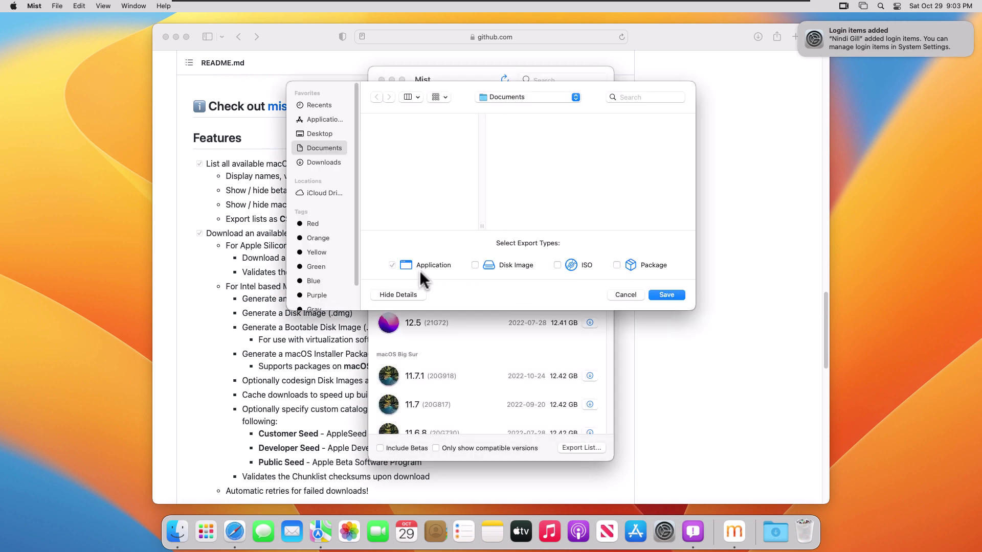
left_click(475, 265)
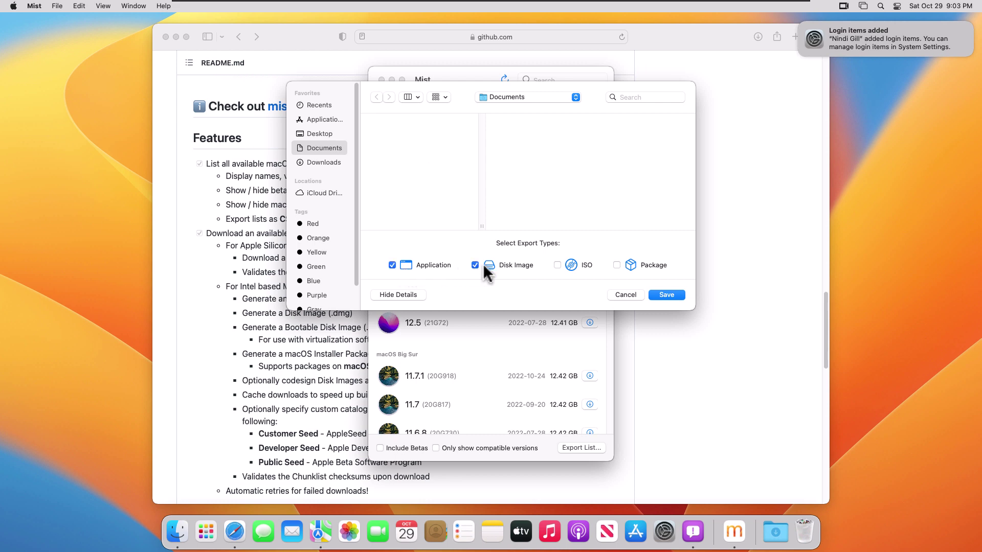
left_click(558, 265)
left_click(313, 136)
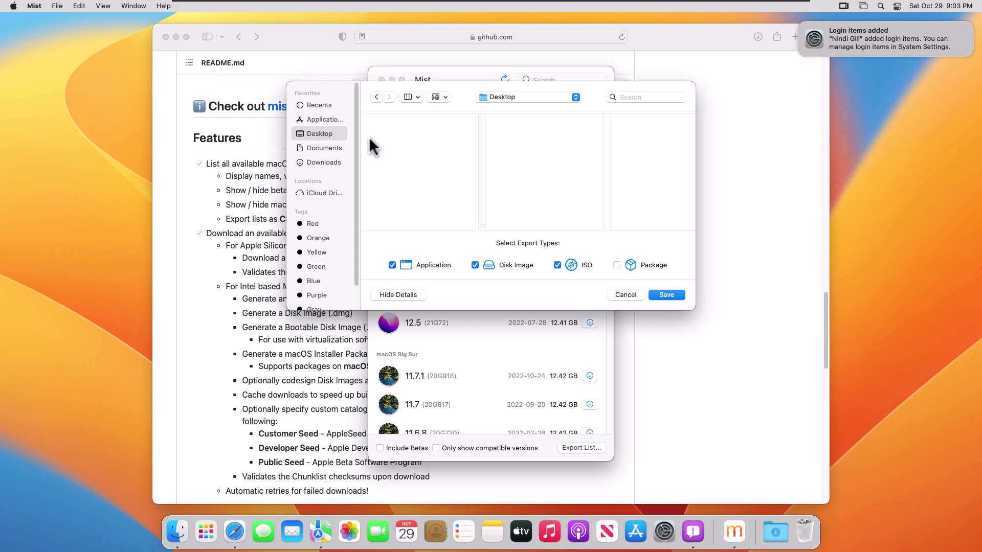
left_click(666, 296)
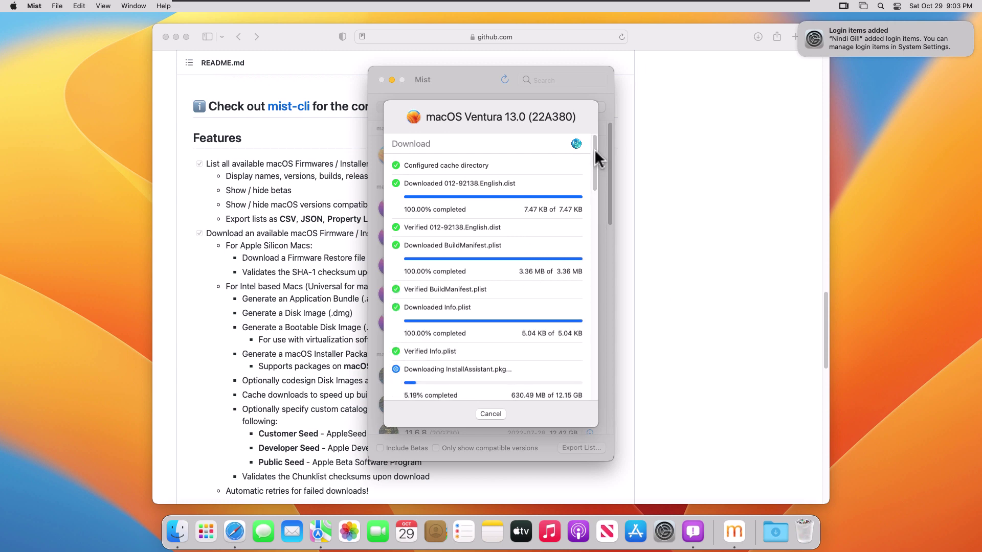
left_click_drag(594, 148, 594, 181)
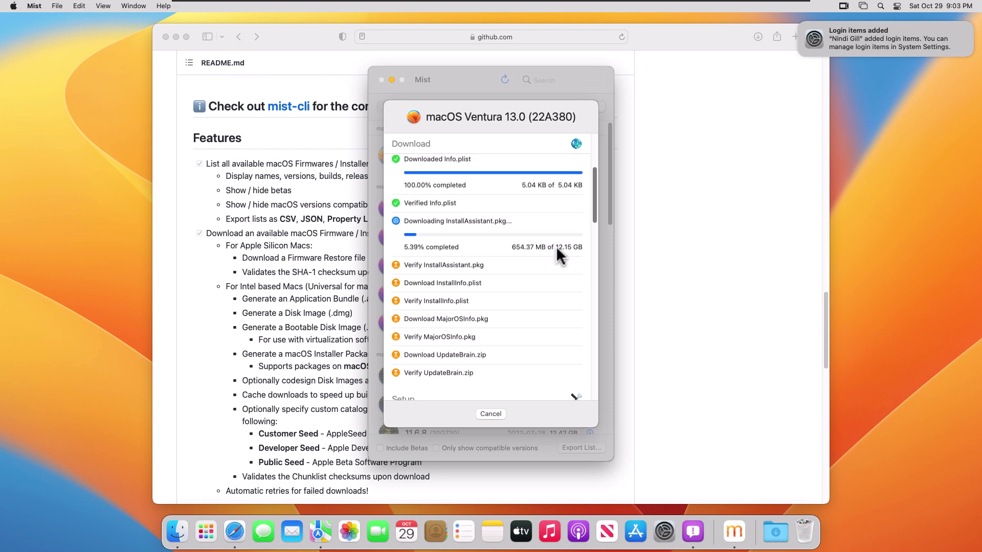
left_click_drag(593, 205, 581, 259)
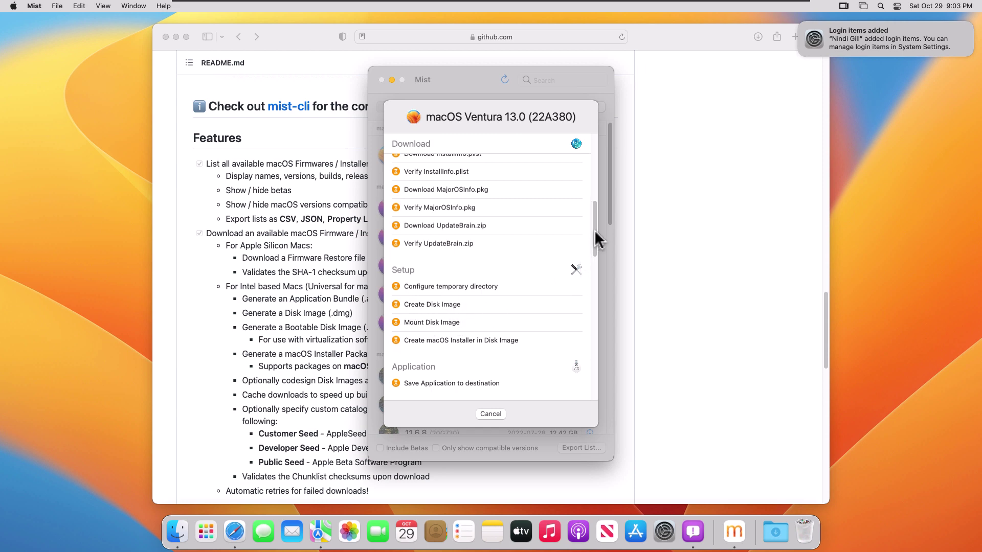
left_click_drag(596, 205, 596, 279)
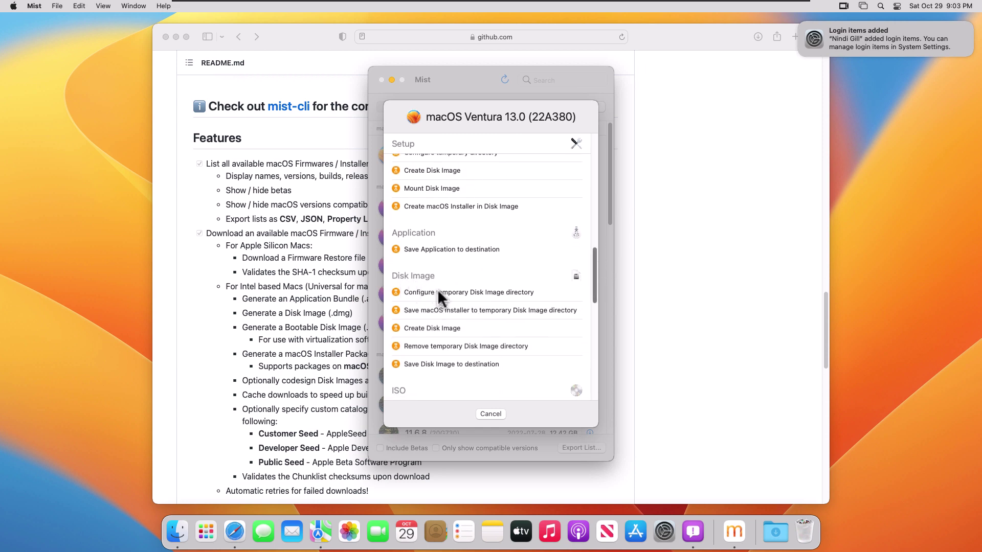
left_click_drag(596, 289, 597, 378)
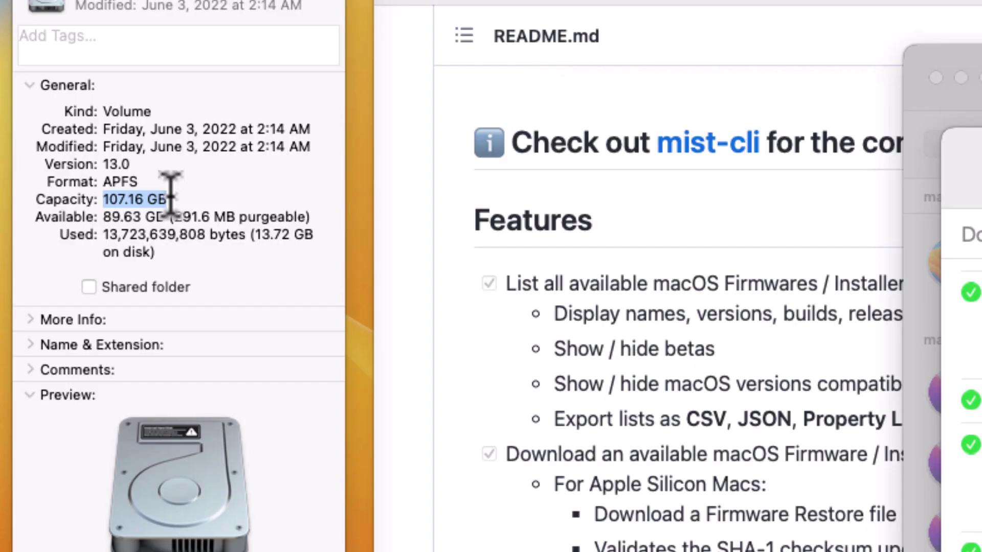
Select the 107.16 GB Capacity value in the MacOs13 info window.
left_click(132, 202)
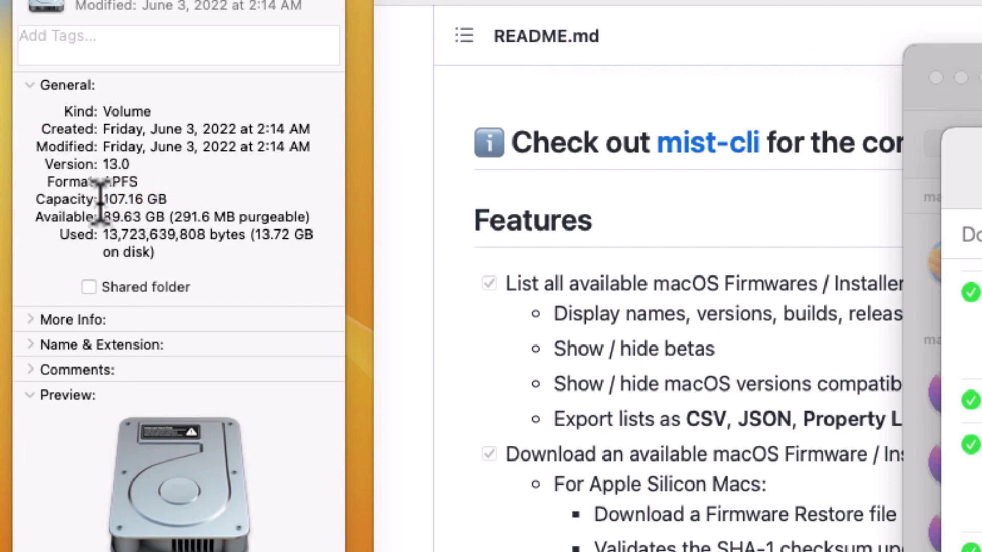
left_click_drag(168, 200, 109, 199)
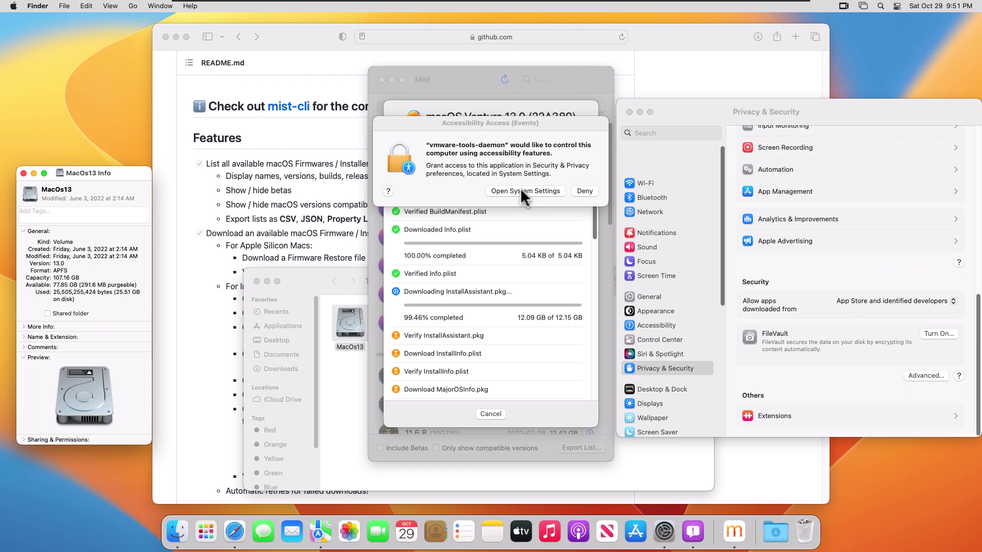
Dismiss the Accessibility Access prompt and follow Mist's download progress.
left_click(521, 191)
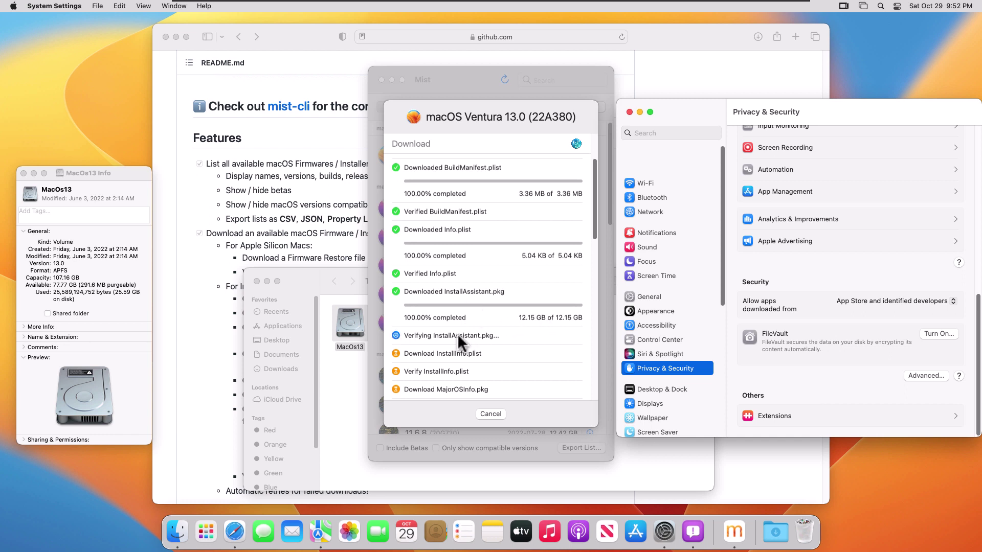
scroll(457, 333, "down", 3)
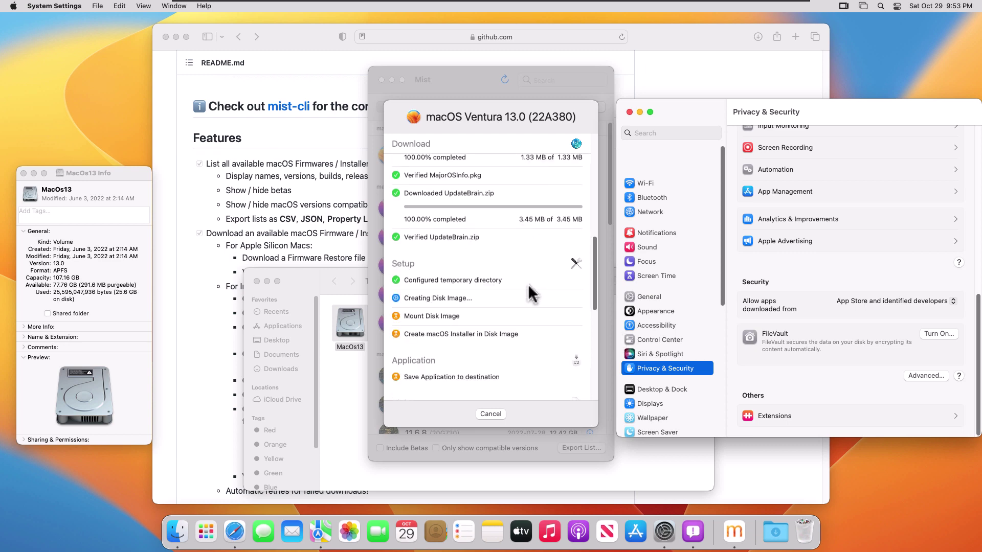
scroll(532, 294, "up", 10)
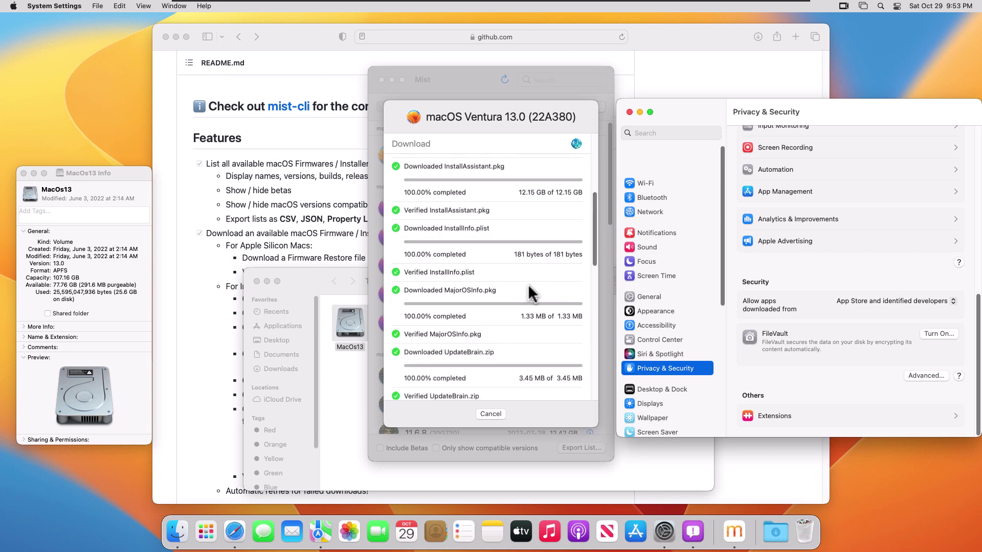
scroll(532, 294, "down", 10)
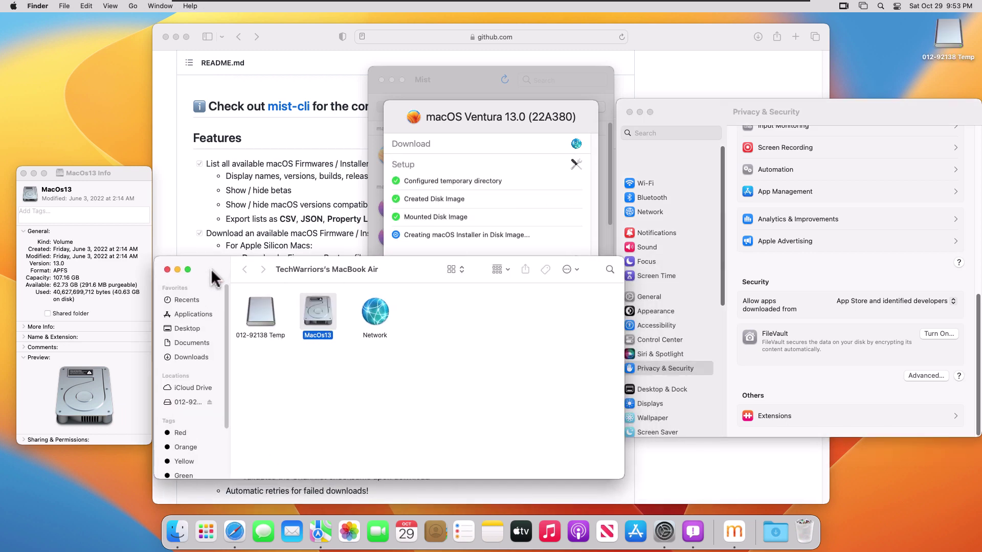
left_click(482, 118)
Move the 012-92138 Temp volume icon and the Privacy & Security window aside.
left_click_drag(948, 41, 892, 72)
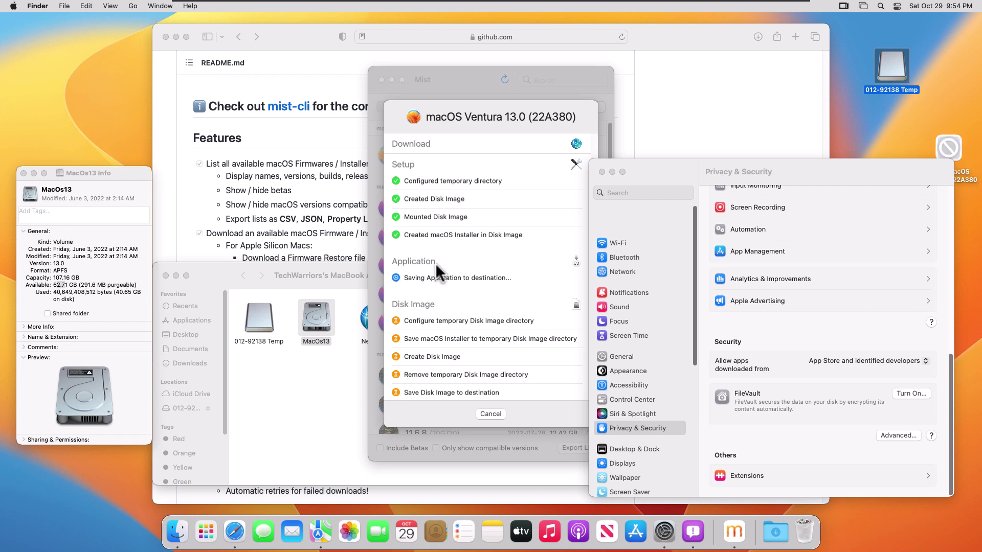
left_click_drag(748, 183, 710, 210)
left_click_drag(944, 151, 885, 144)
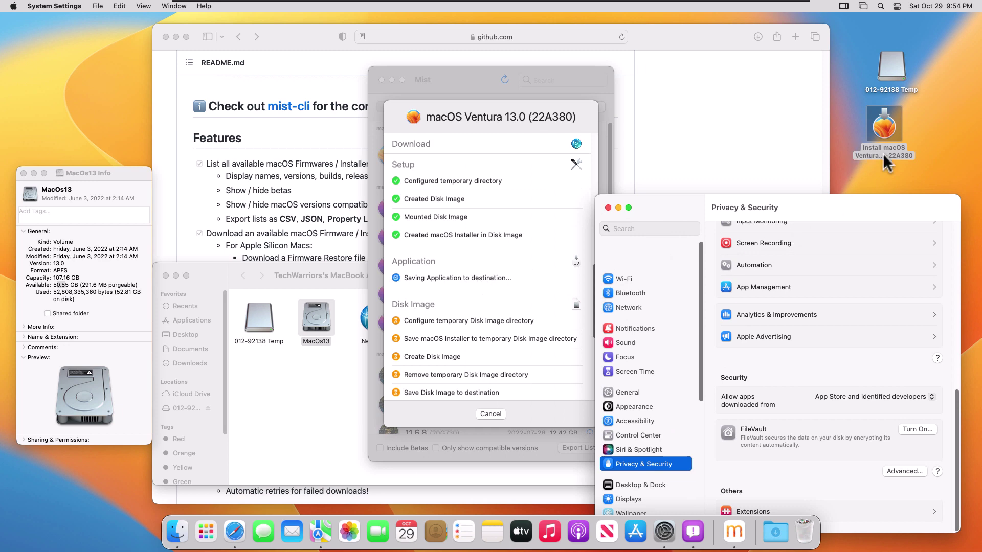
scroll(440, 207, "down", 5)
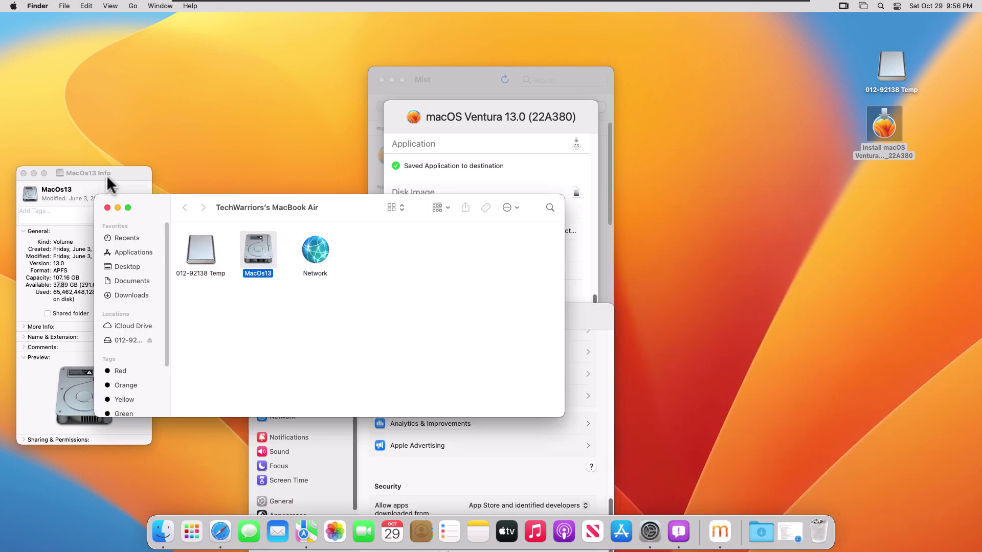
Move the MacOs13 info window up and the Finder window slightly right.
left_click_drag(108, 176, 106, 147)
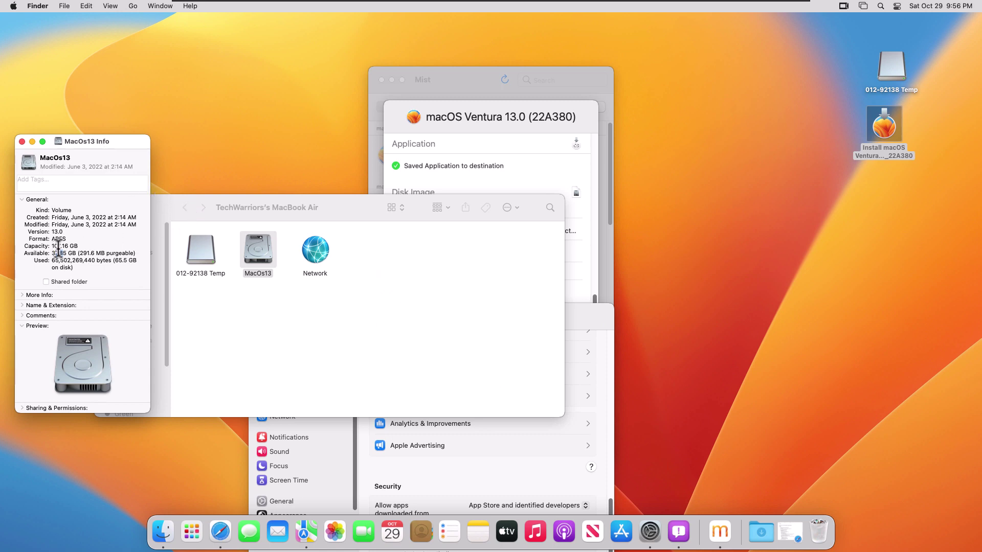
left_click_drag(249, 209, 255, 282)
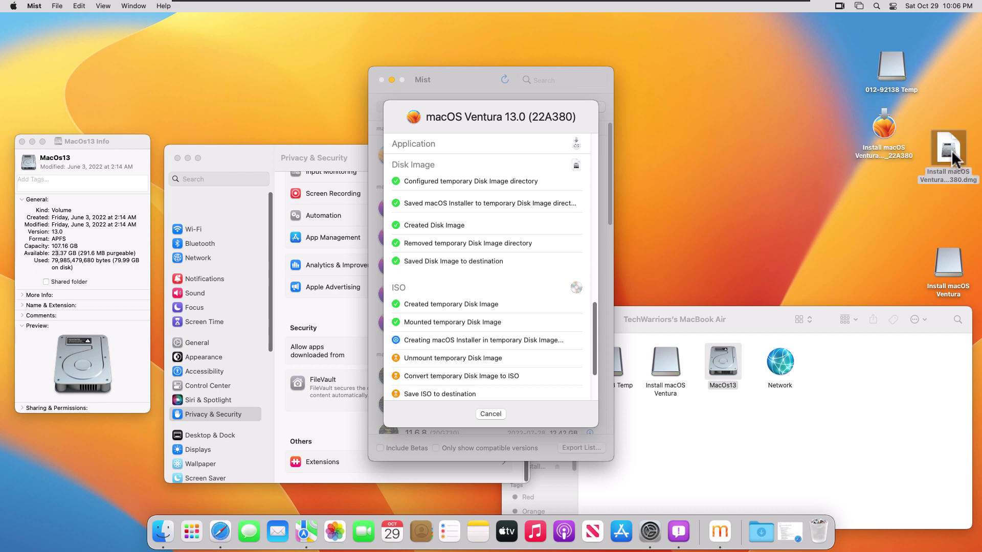
Place the Ventura DMG beside the app and check its size of 12.16 GB.
left_click_drag(950, 160, 794, 130)
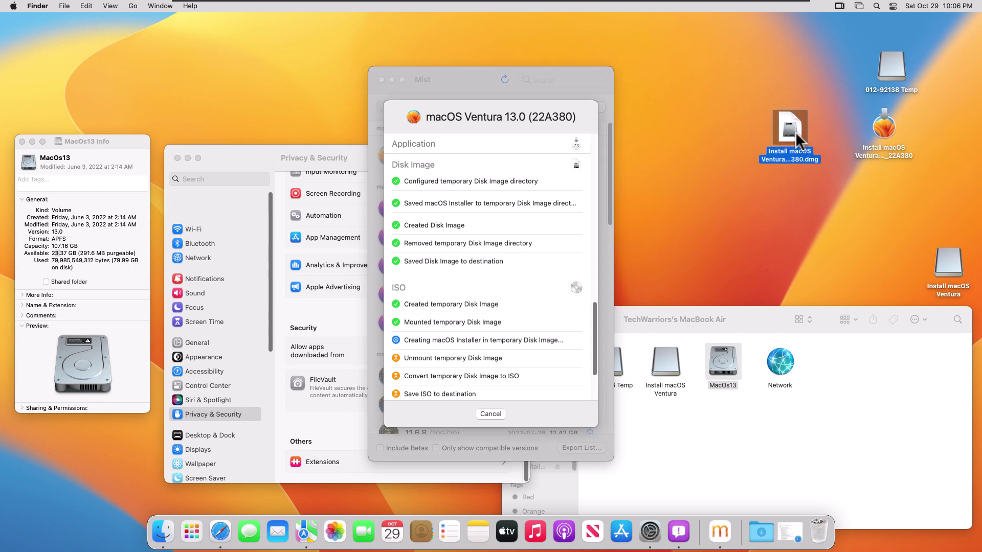
right_click(820, 132)
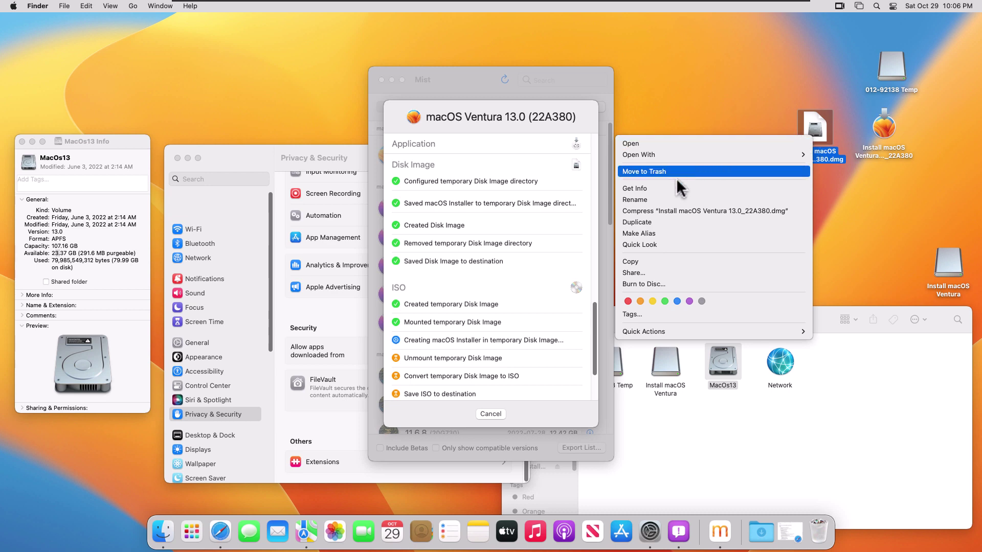
left_click(663, 188)
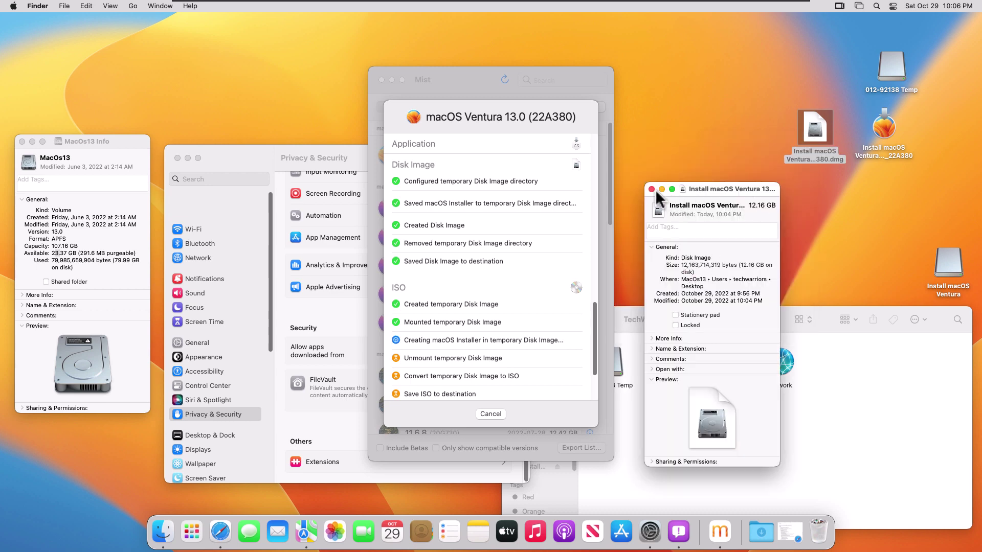
key("super+w")
Check the Install macOS Ventura app's size of 12.19 GB, then close its info.
left_click(885, 138)
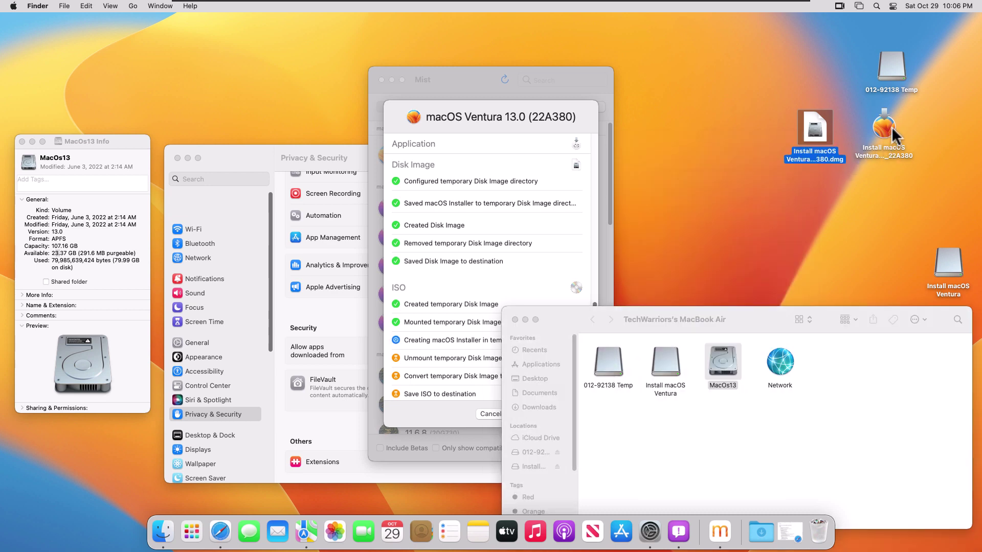
right_click(886, 136)
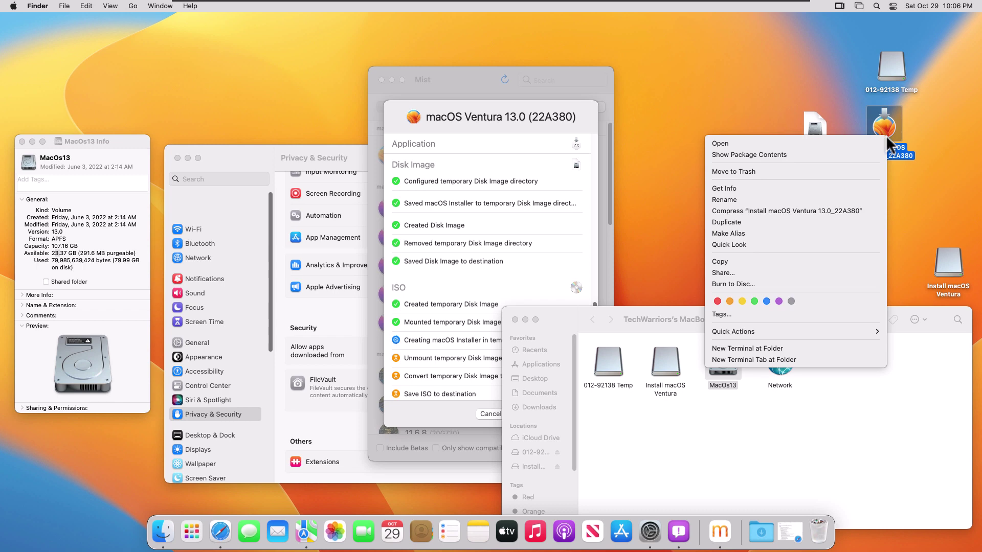
left_click(744, 185)
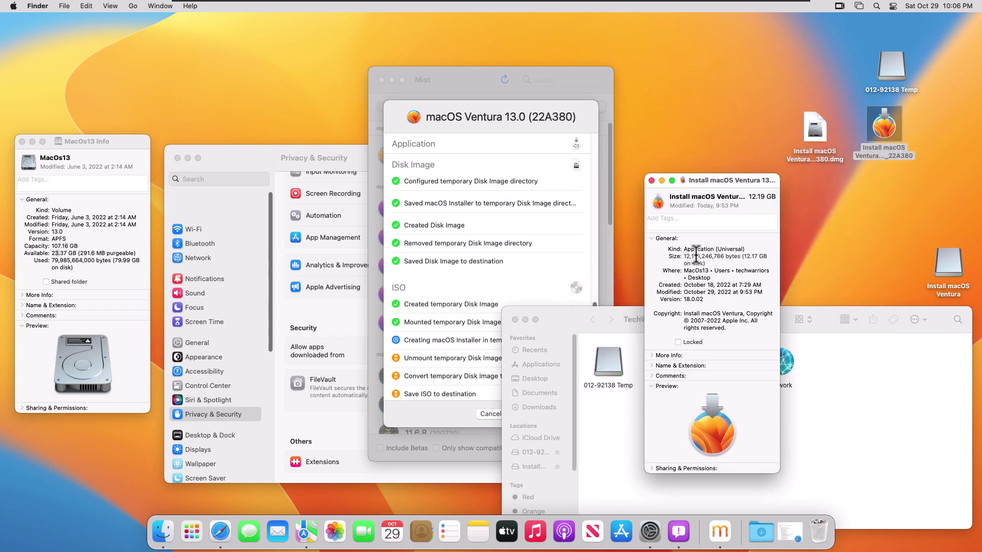
left_click(651, 181)
left_click(881, 180)
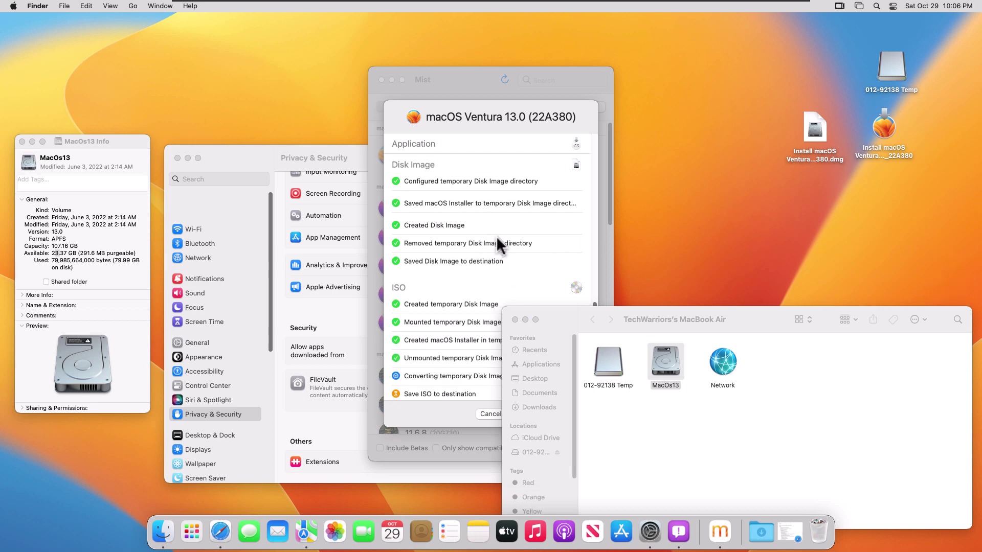
left_click_drag(656, 317, 804, 302)
scroll(532, 338, "down", 1)
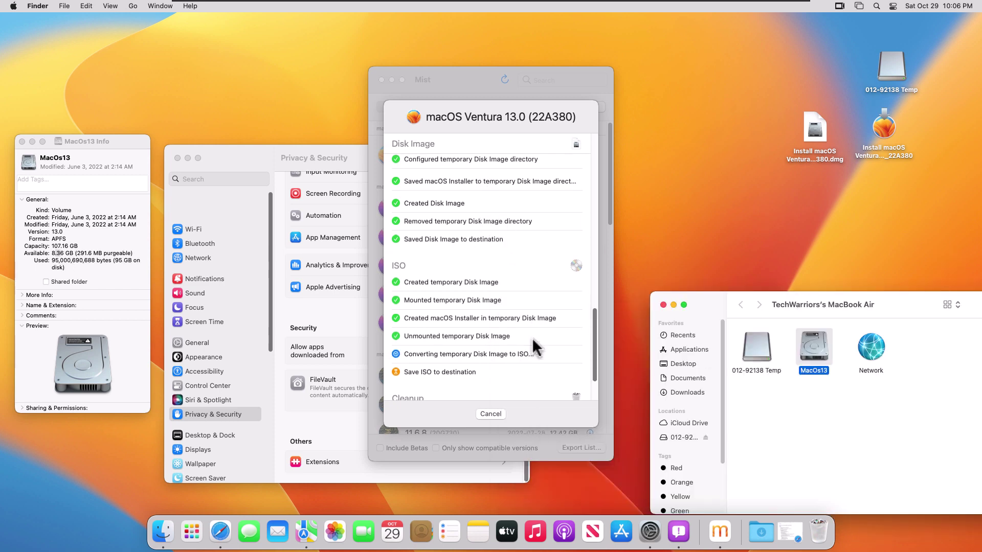
scroll(532, 338, "down", 1)
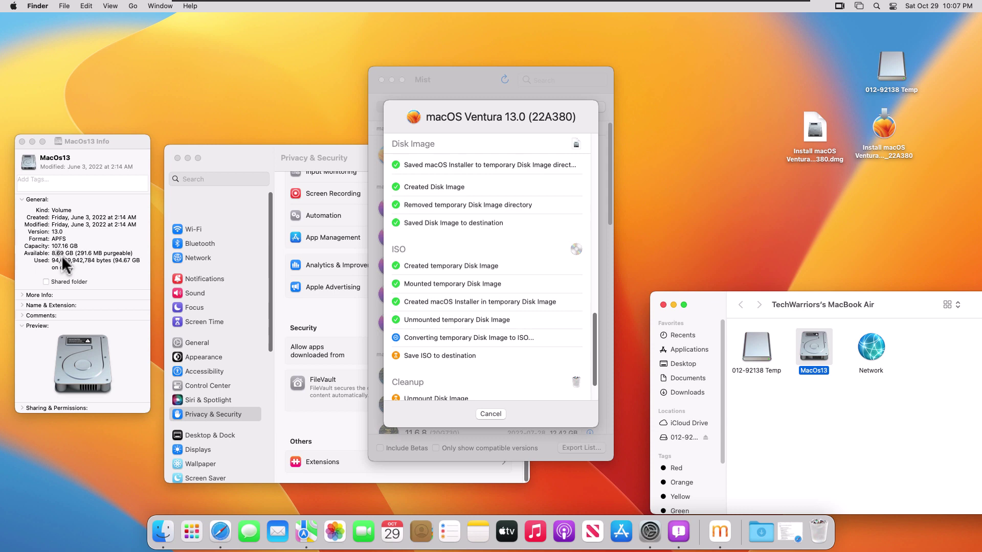
Show Safari's Mist README, then return to Mist's progress window and the desktop.
left_click(226, 537)
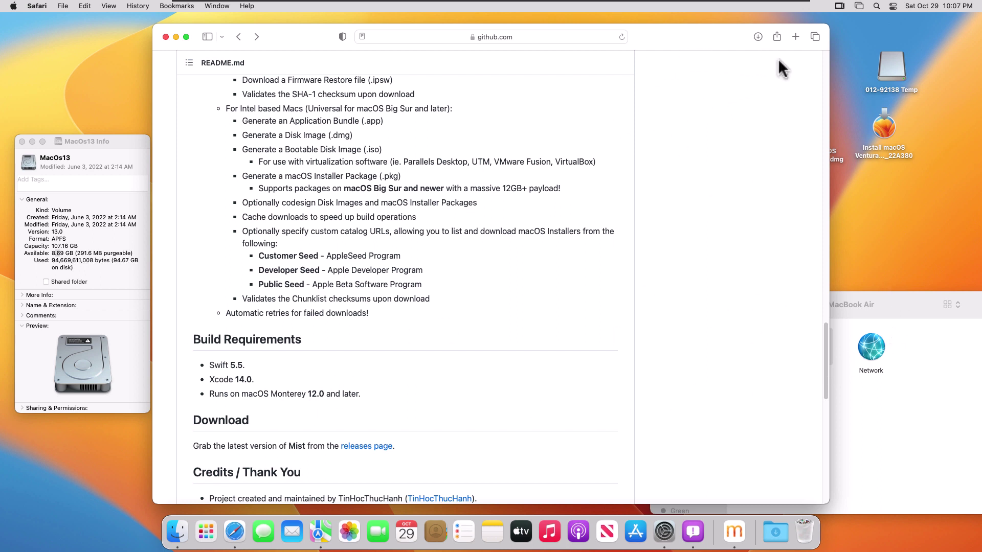
left_click(734, 532)
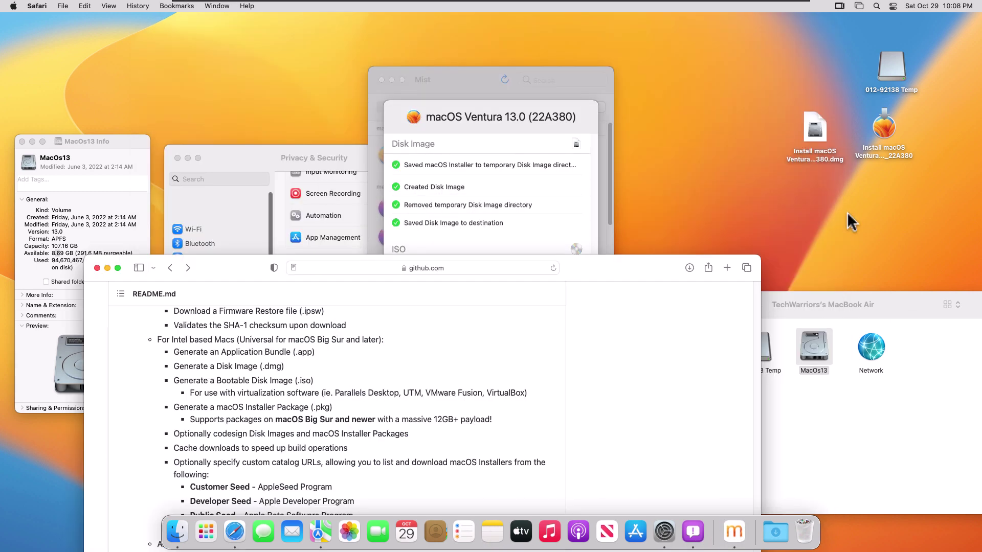
left_click(839, 202)
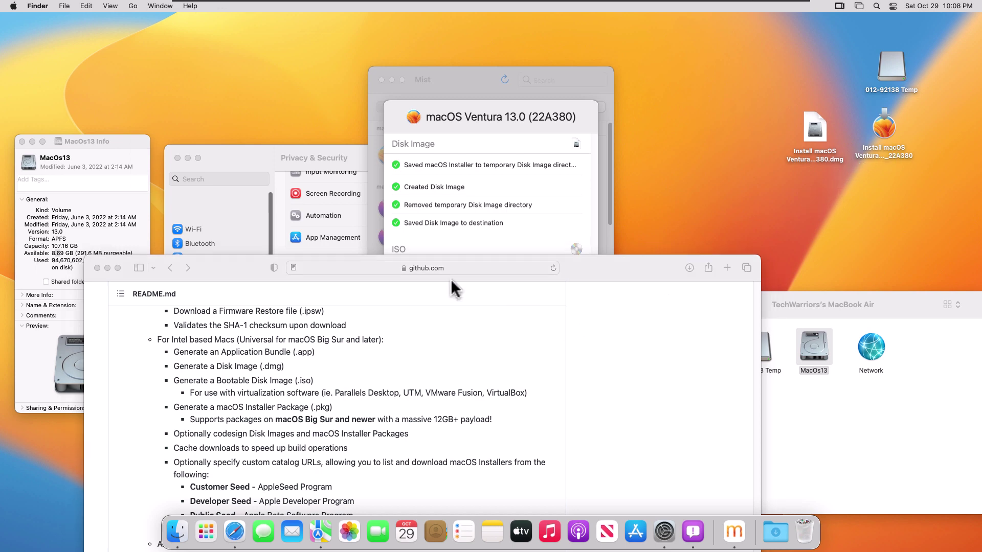
Shift the browser down, follow the ISO build log, and move the new ISO higher on the desktop.
left_click_drag(113, 268, 112, 256)
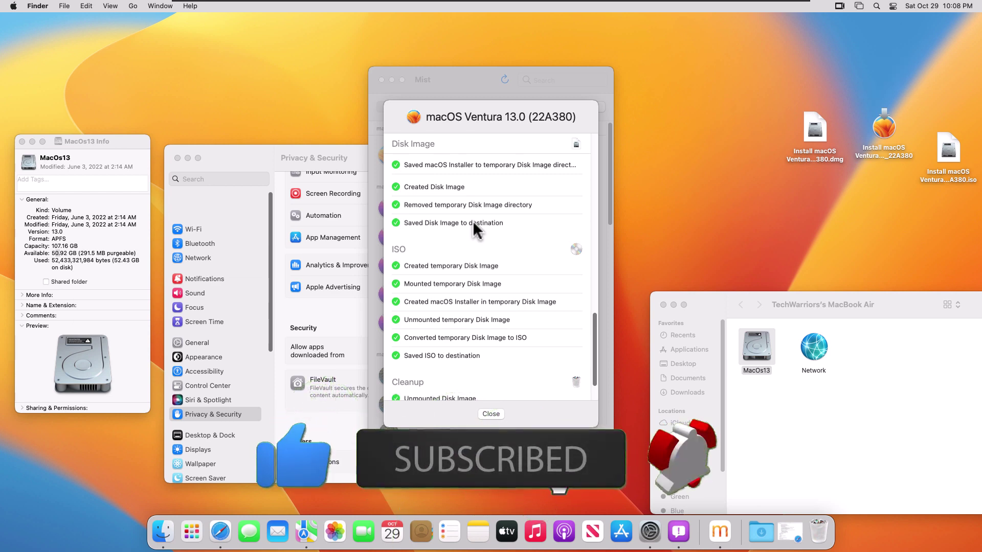
scroll(512, 273, "down", 3)
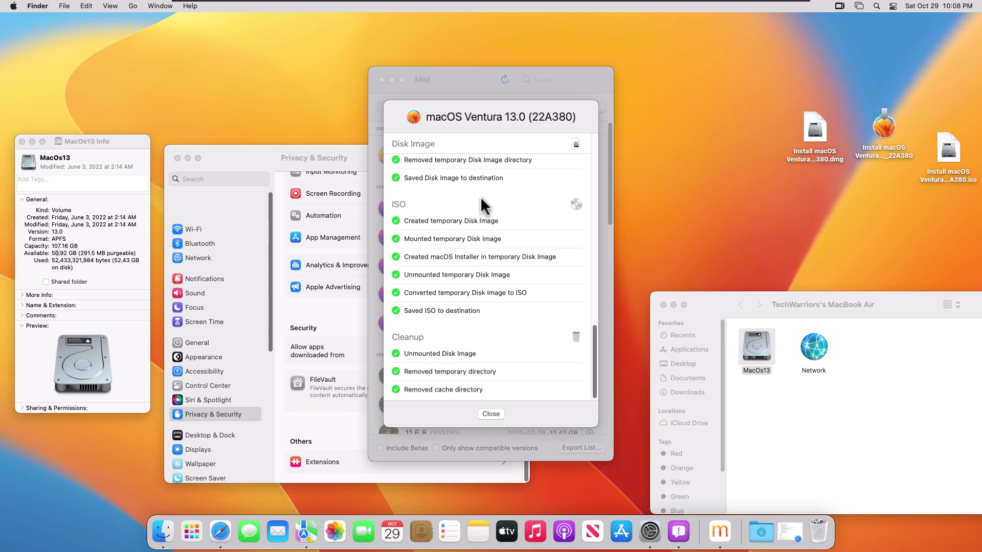
left_click_drag(943, 158, 725, 164)
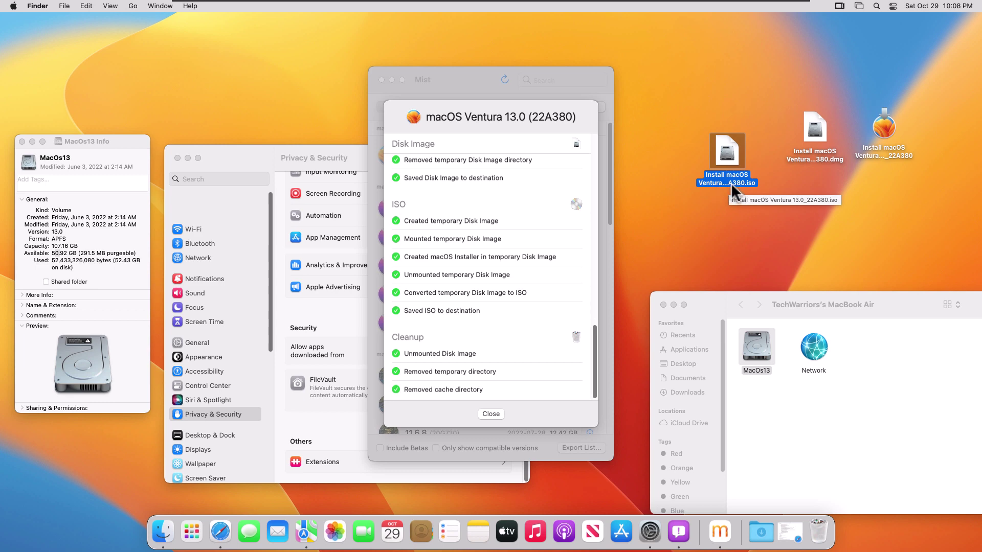
left_click_drag(734, 180, 723, 125)
right_click(722, 114)
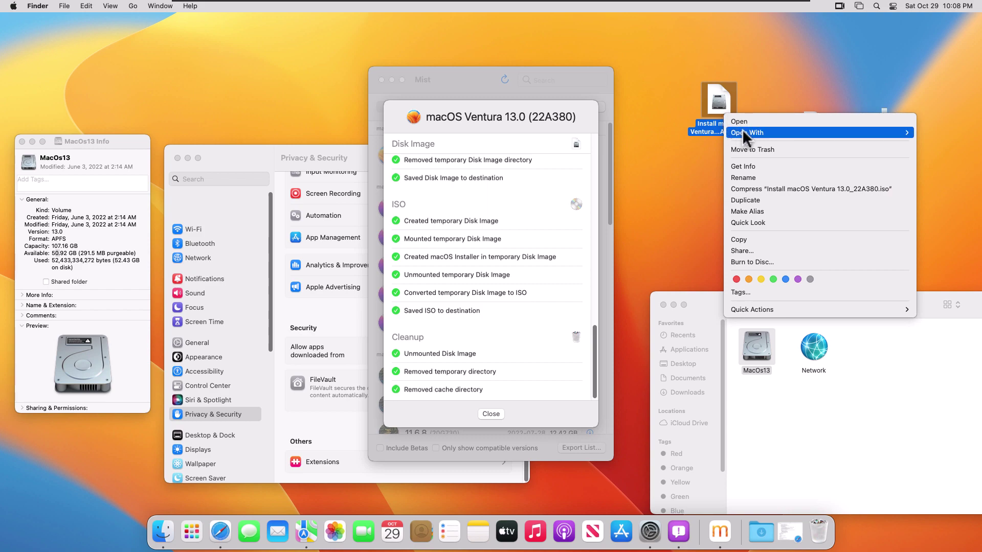
mouse_move(742, 130)
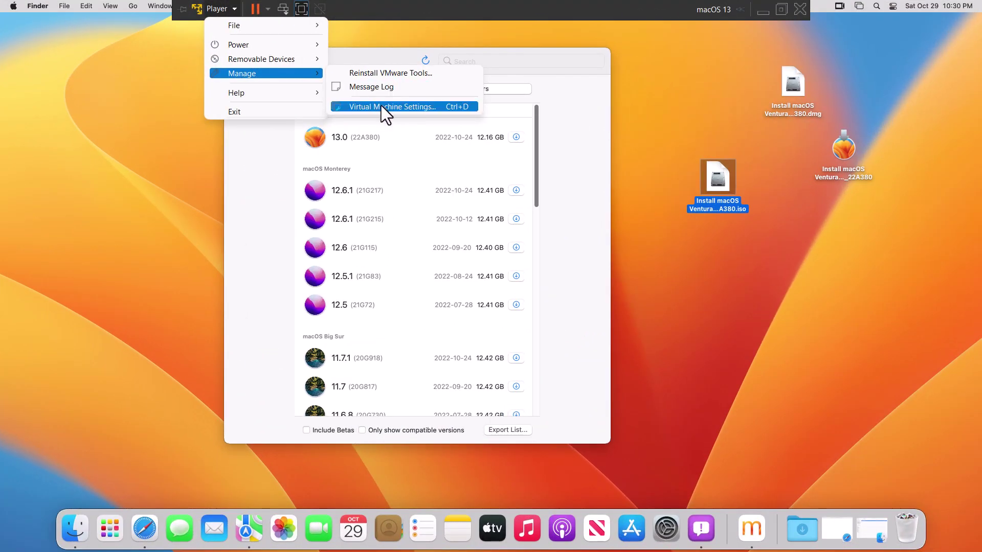
Open the macOS 13 VM's settings at Options > Shared Folders and move the window left.
left_click(381, 106)
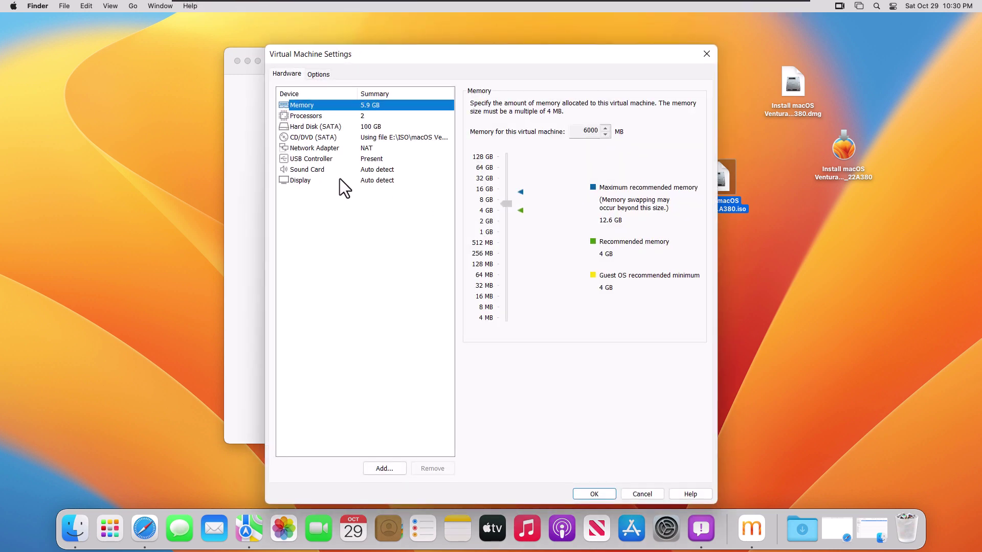
left_click(319, 74)
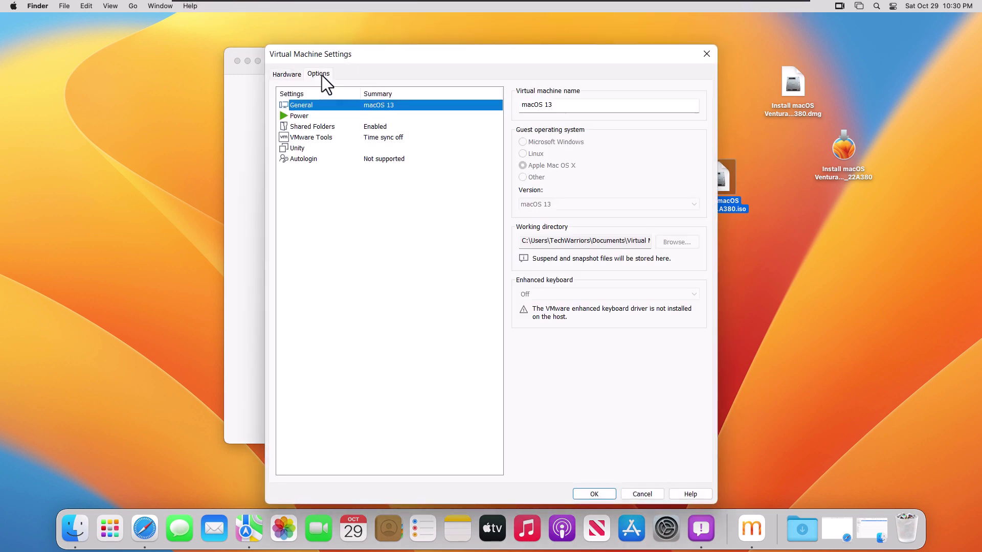
left_click(371, 128)
left_click_drag(401, 56, 234, 63)
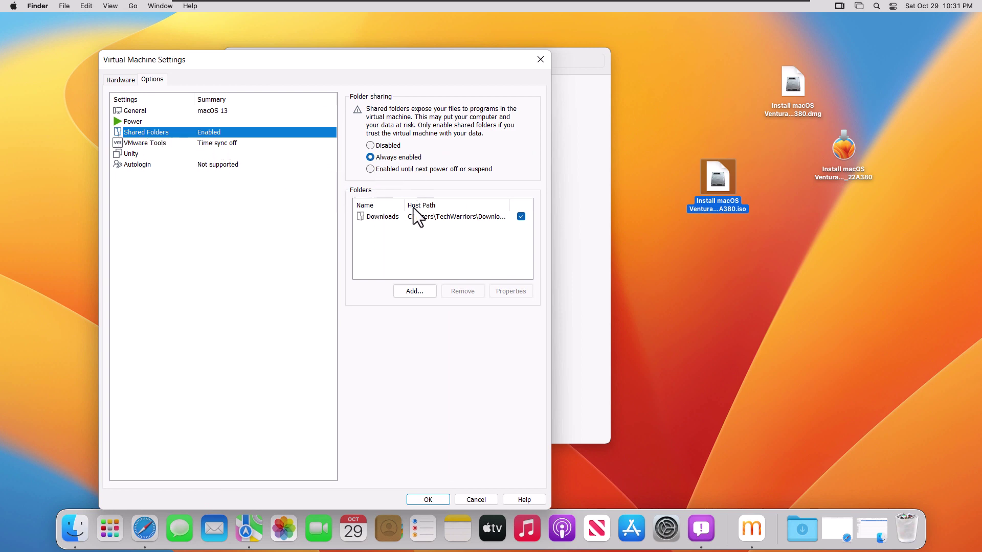
Add the host Documents folder as a shared folder and save the VM settings.
left_click(418, 289)
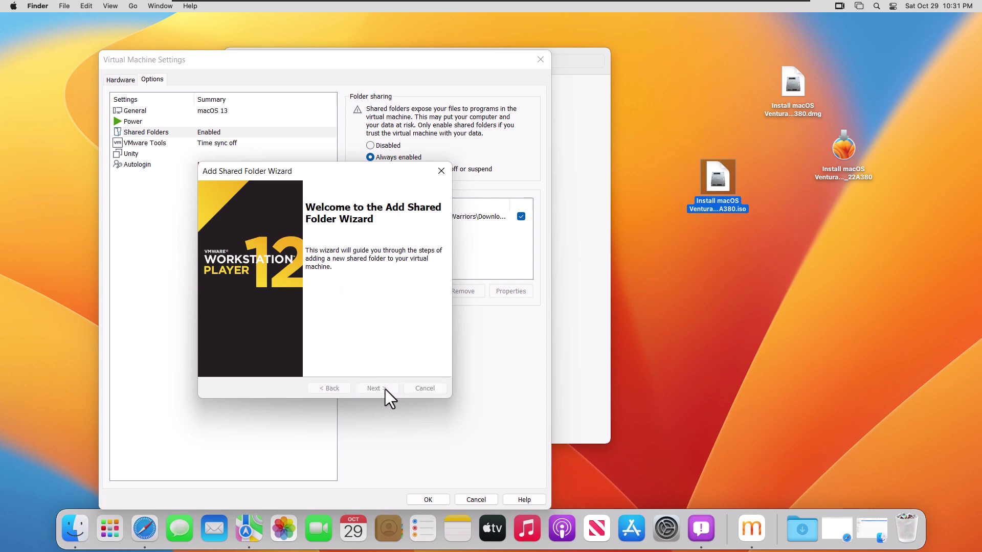
left_click(385, 388)
left_click(416, 237)
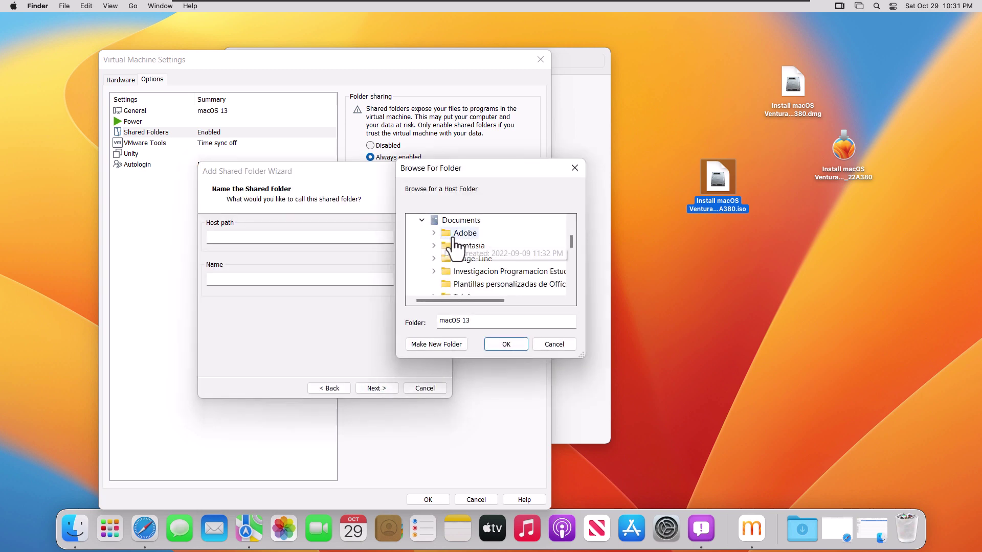
scroll(461, 239, "up", 2)
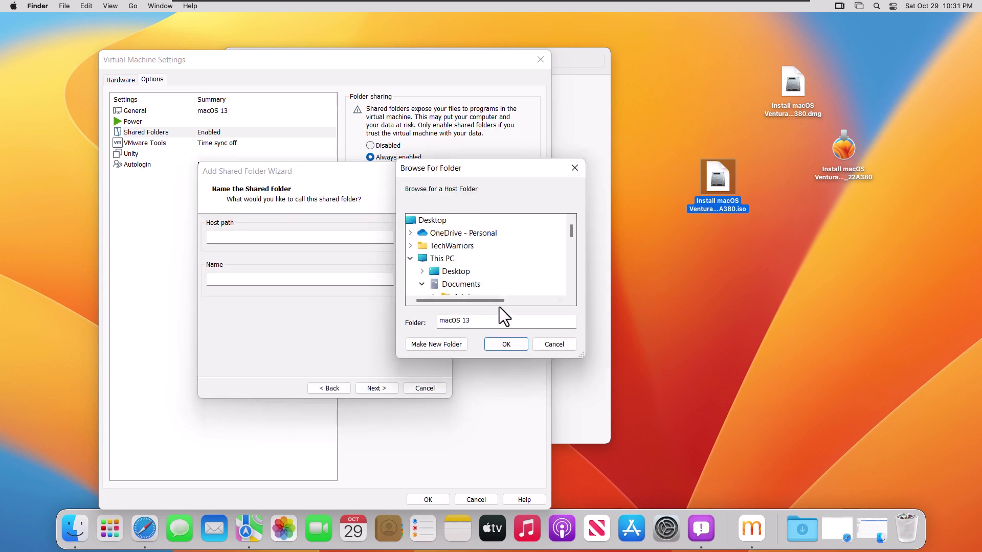
left_click(463, 284)
left_click(504, 346)
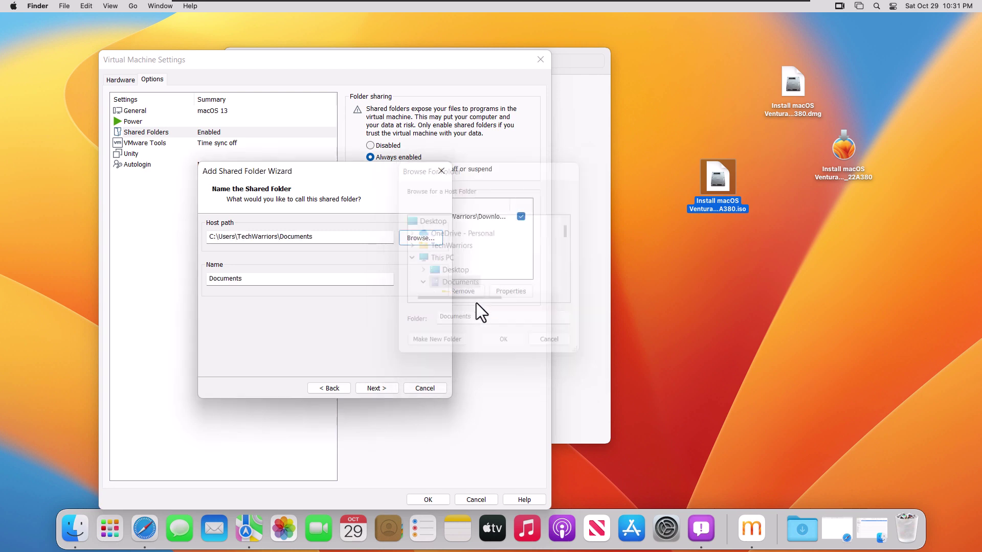
left_click(379, 388)
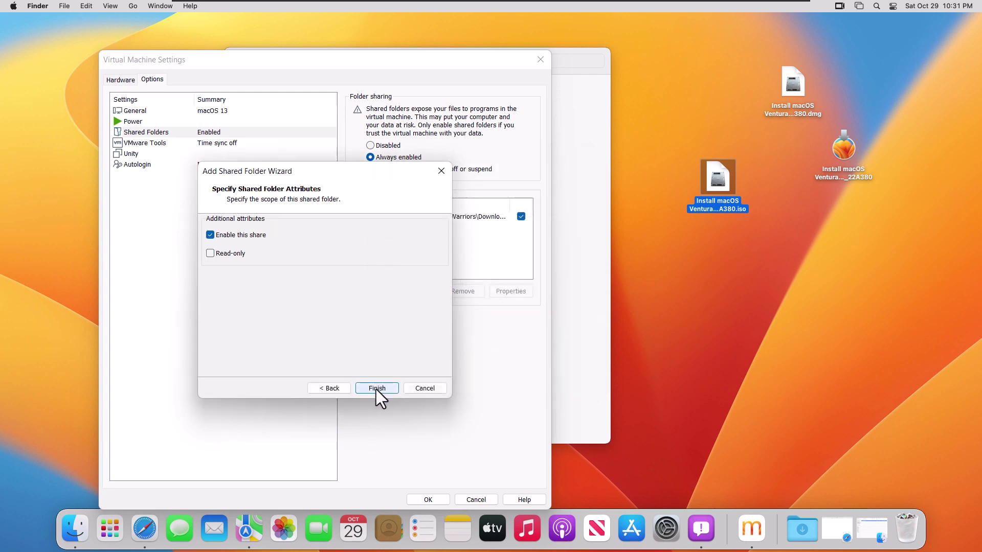
left_click(376, 389)
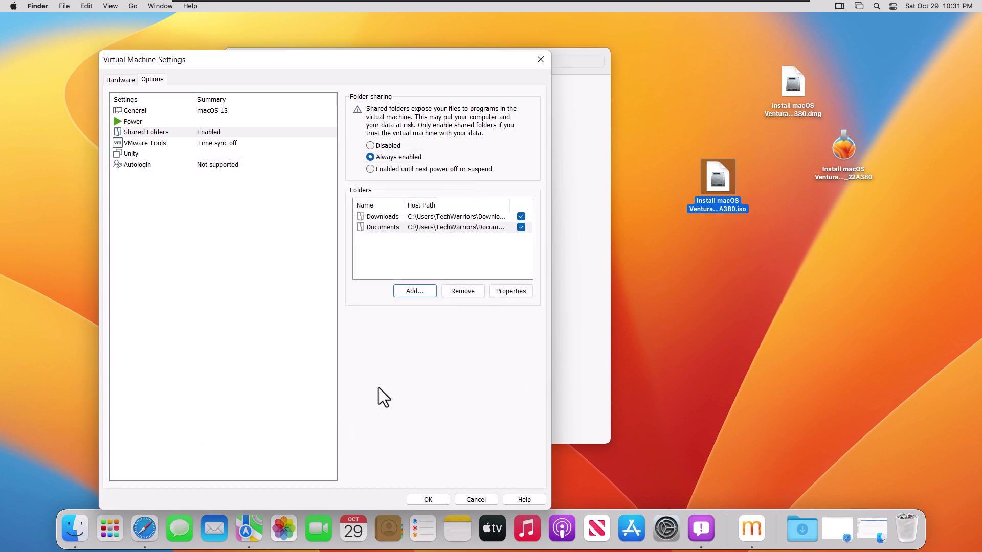
left_click(426, 499)
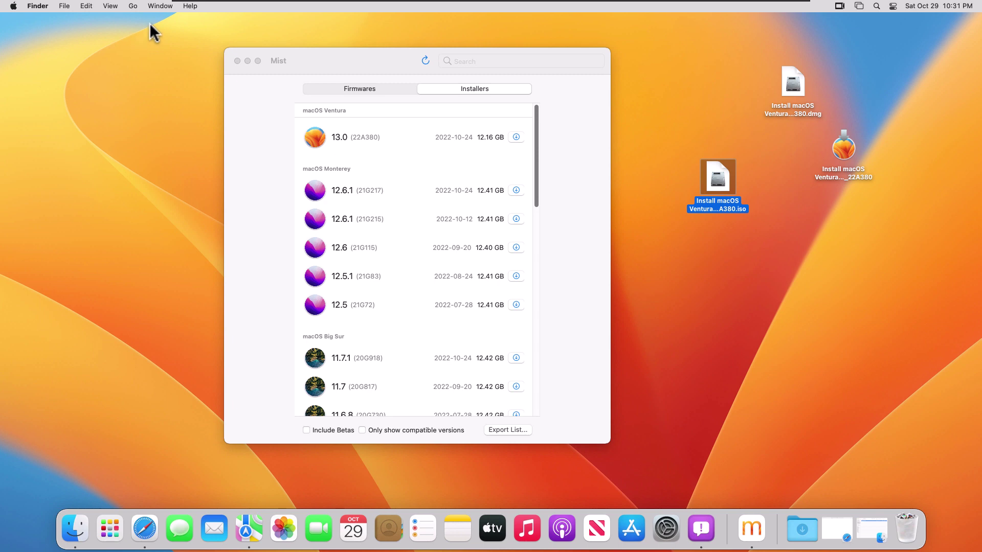
Open Get Info for Documents under Computer > VMware Shared Folders.
left_click(158, 9)
mouse_move(132, 10)
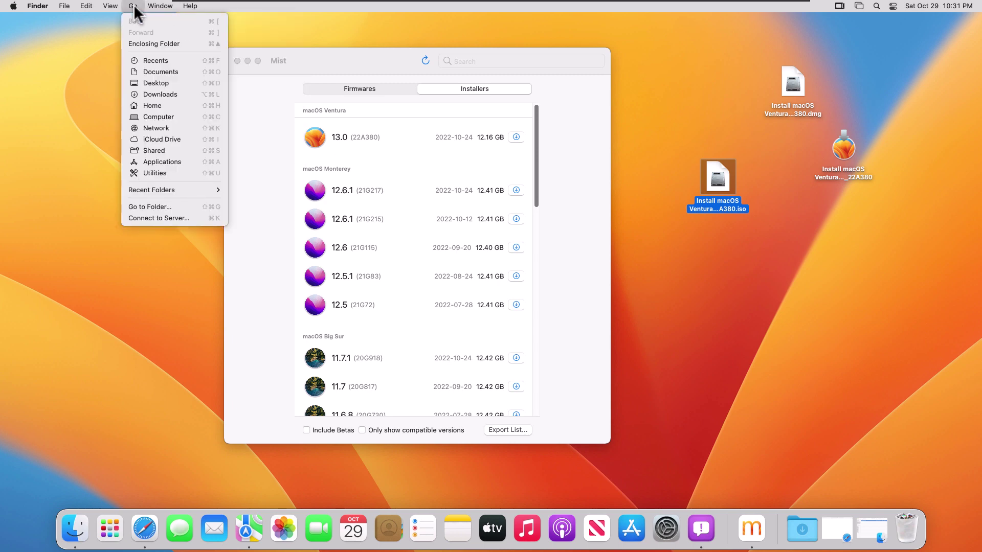
left_click(167, 117)
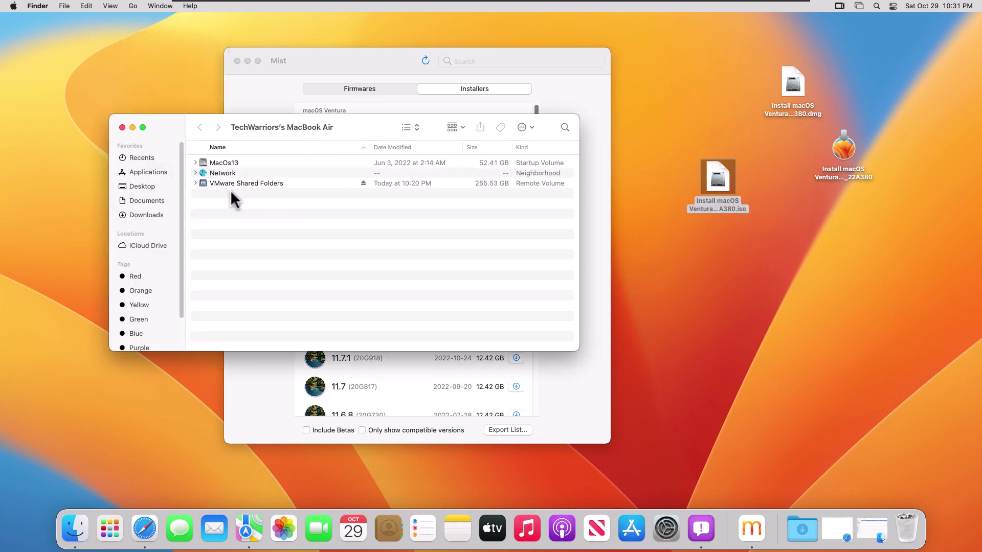
left_click(199, 183)
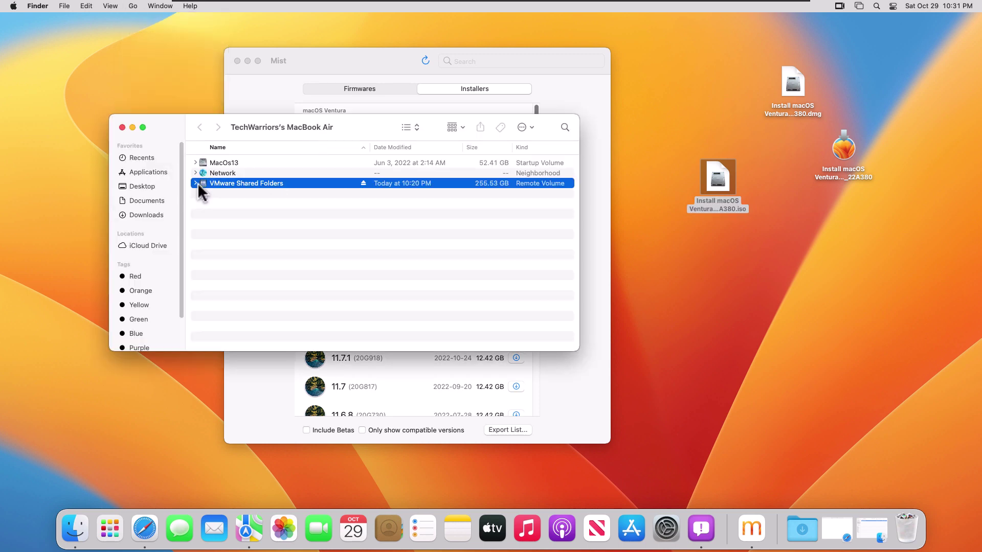
left_click(196, 183)
left_click(244, 195)
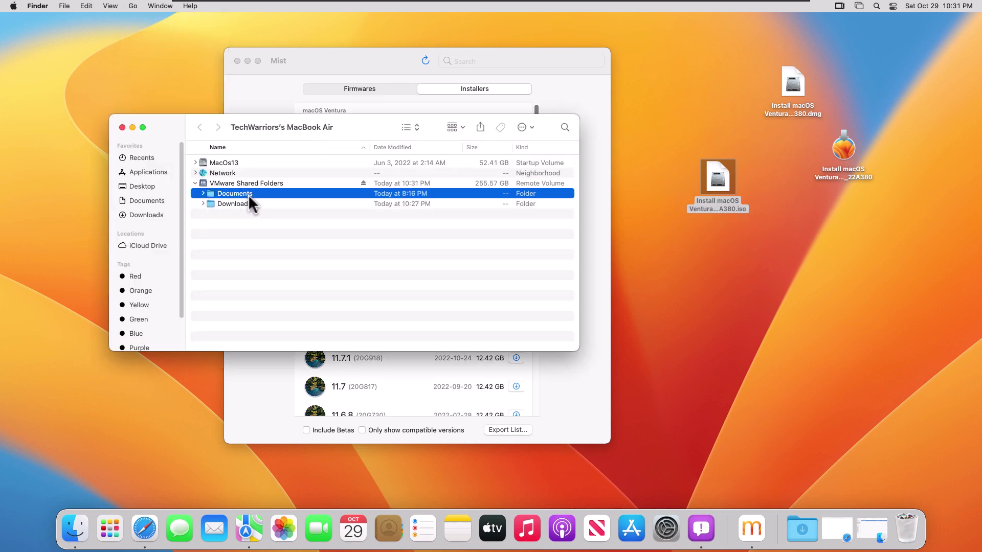
right_click(244, 195)
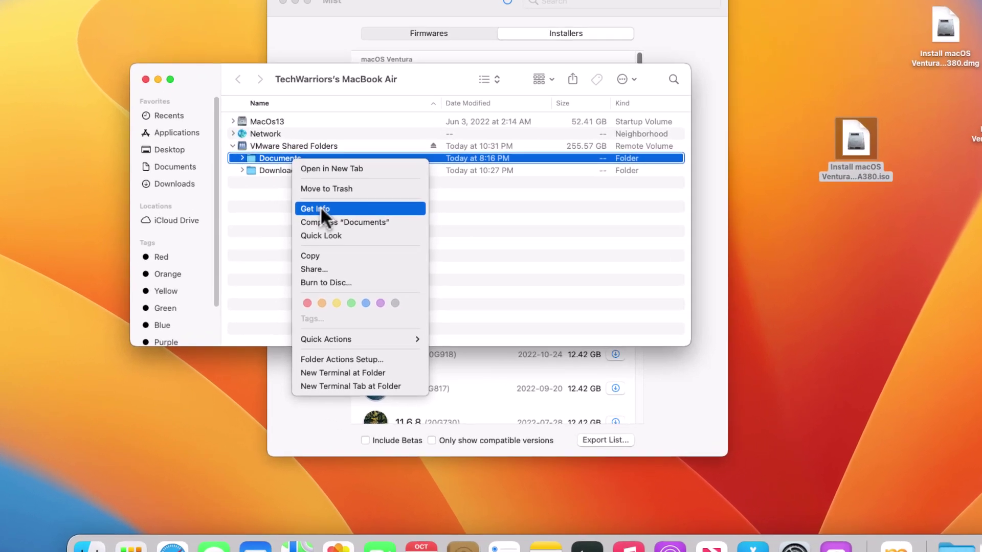
left_click(278, 228)
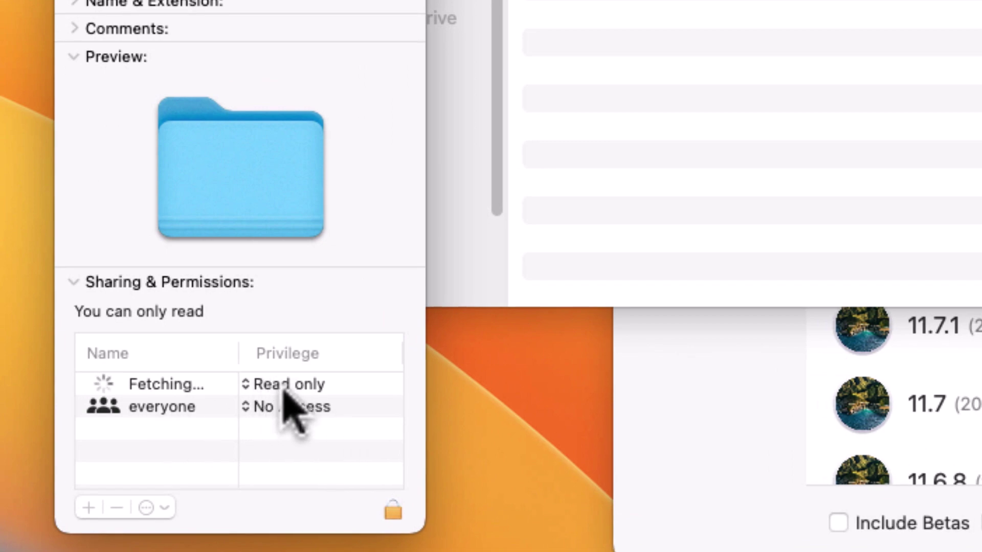
Unlock the Info window with the account password and set the first entry's privilege to Read & Write.
left_click(392, 512)
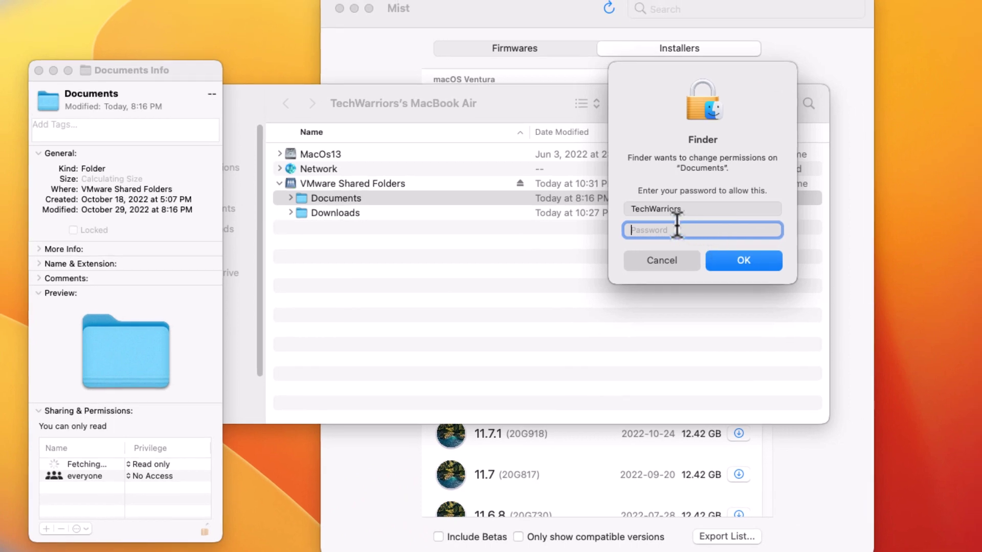
type("password")
key("Return")
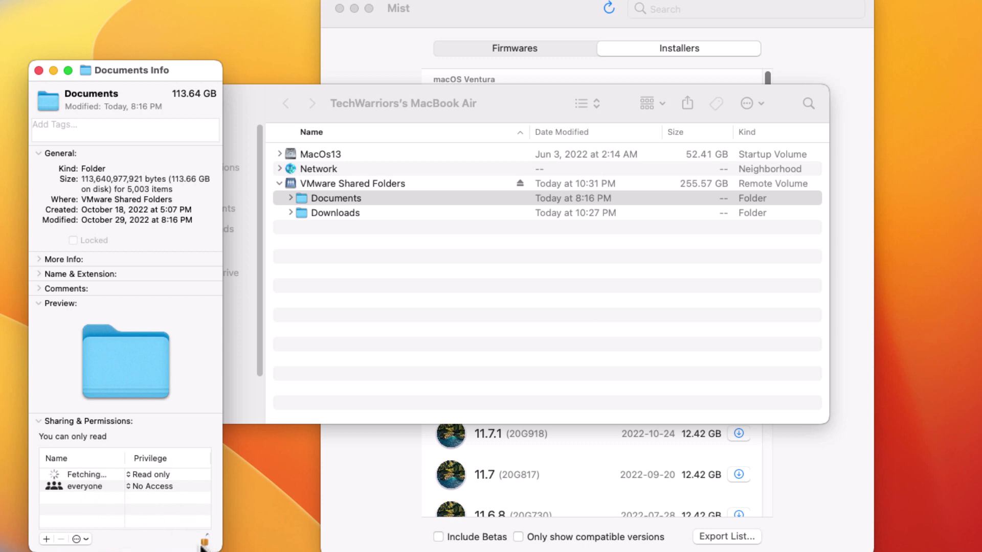
left_click(90, 474)
left_click(139, 474)
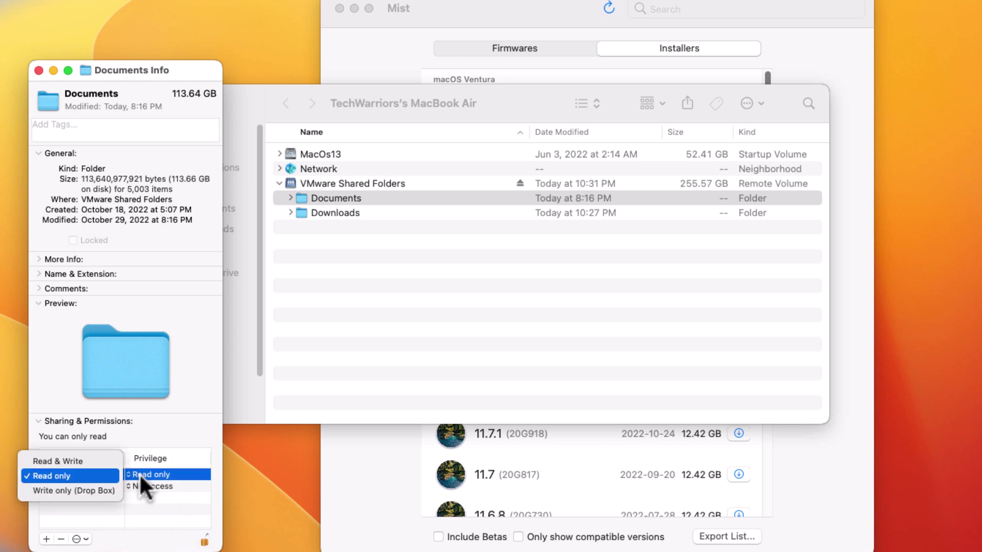
left_click(85, 462)
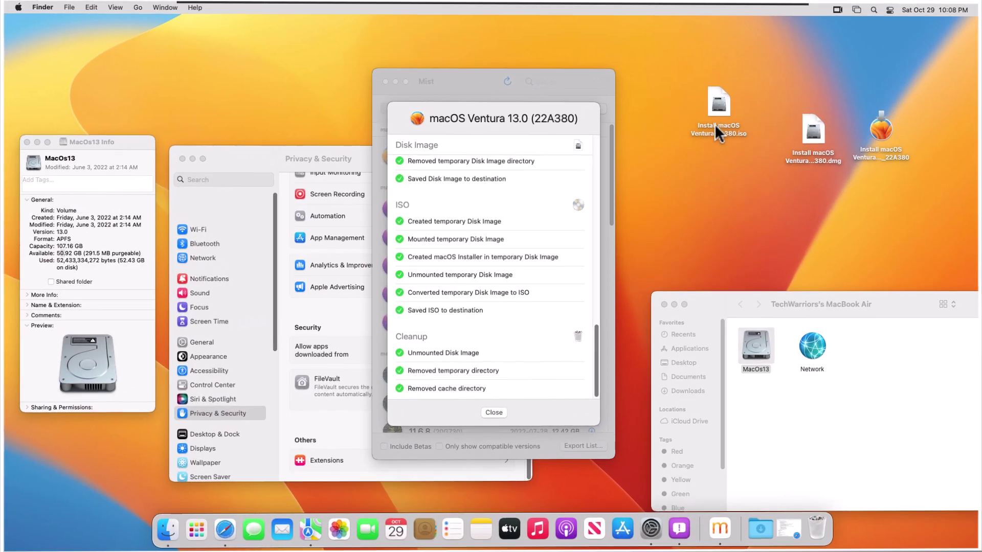
Drag the Install macOS Ventura 13.0_22A380.iso icon slightly lower on the desktop.
left_click(716, 129)
left_click(717, 207)
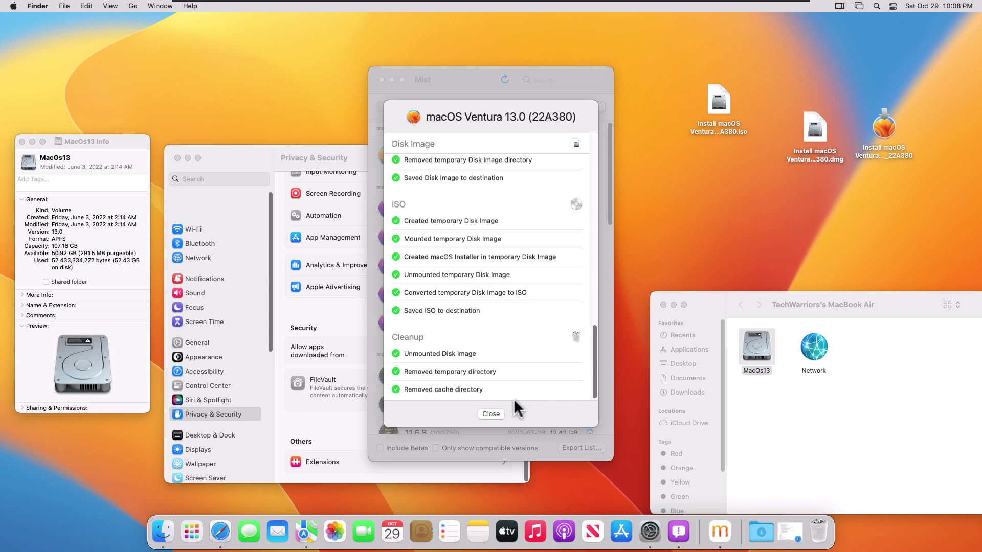
left_click(715, 119)
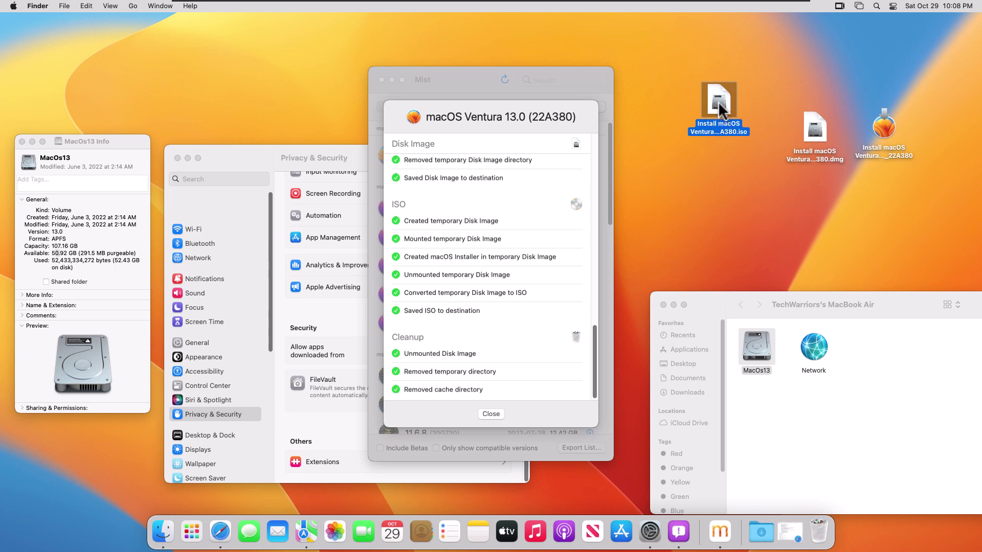
left_click_drag(719, 104, 722, 159)
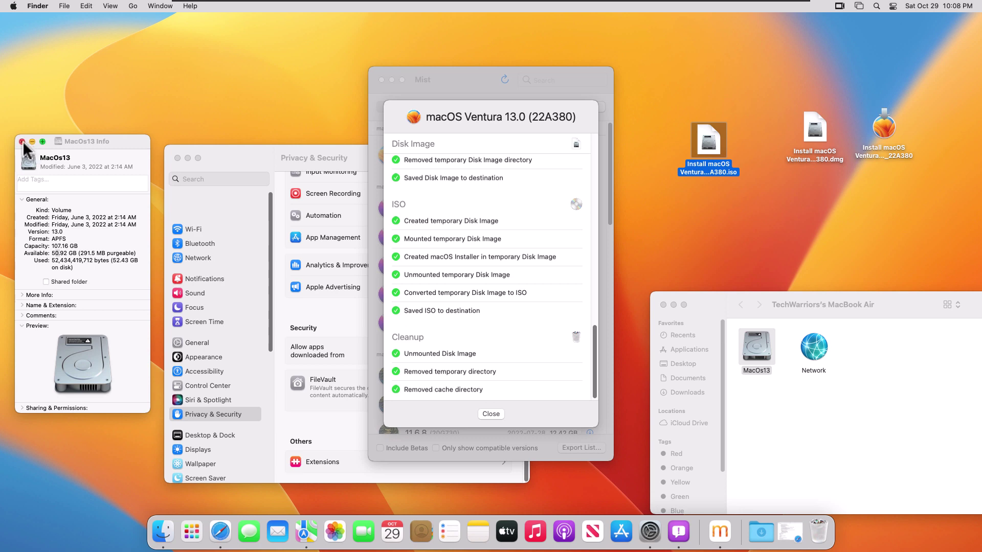
left_click(134, 7)
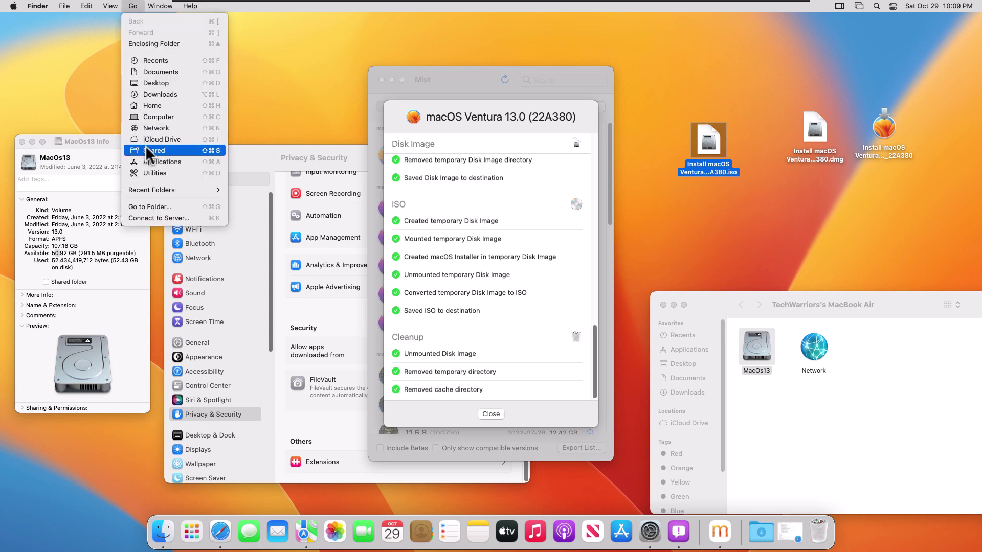